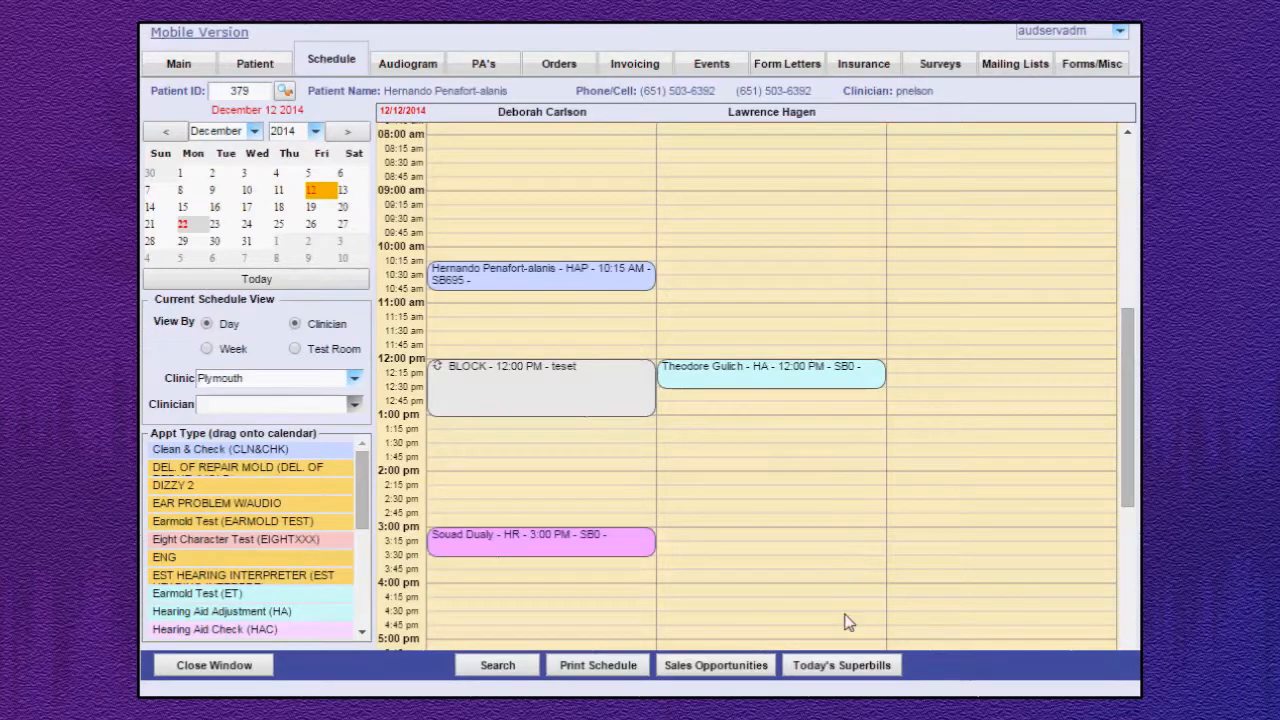
# Step: Generate the superbills for all Plymouth appointments on December 12, 2014 and review each patient's page
pyautogui.click(853, 666)
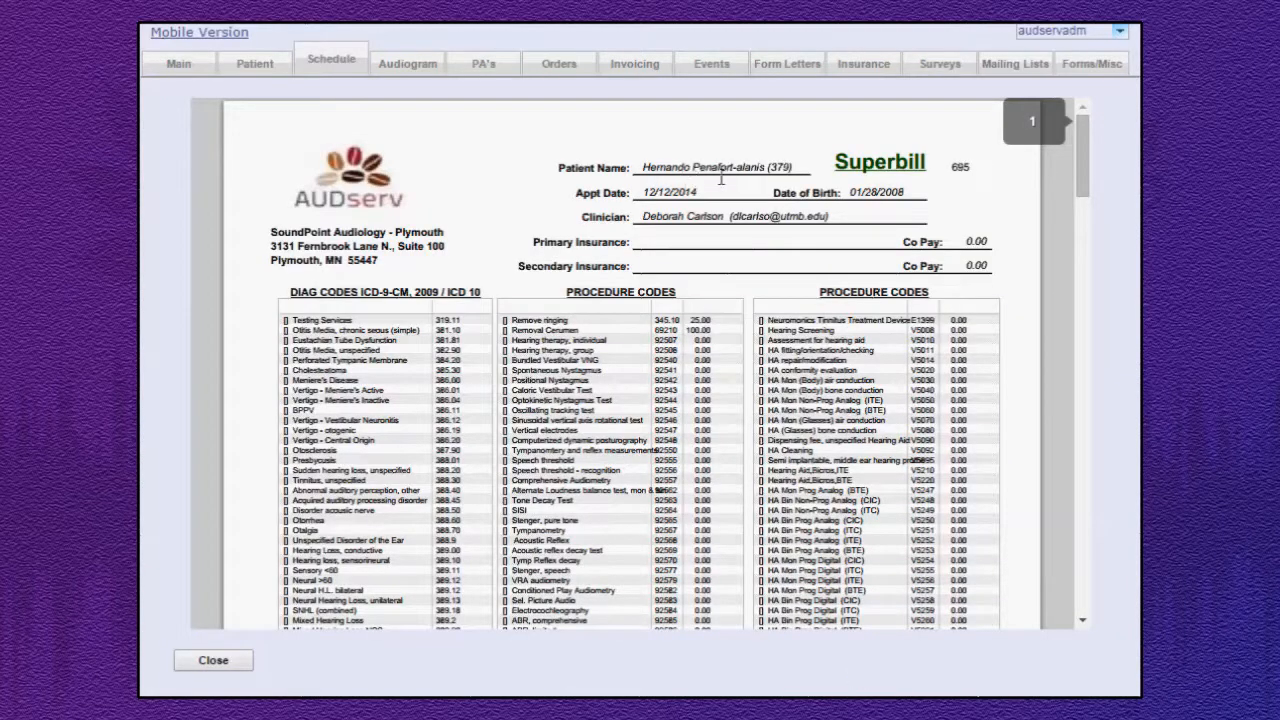
pyautogui.scroll(-10, 718, 320)
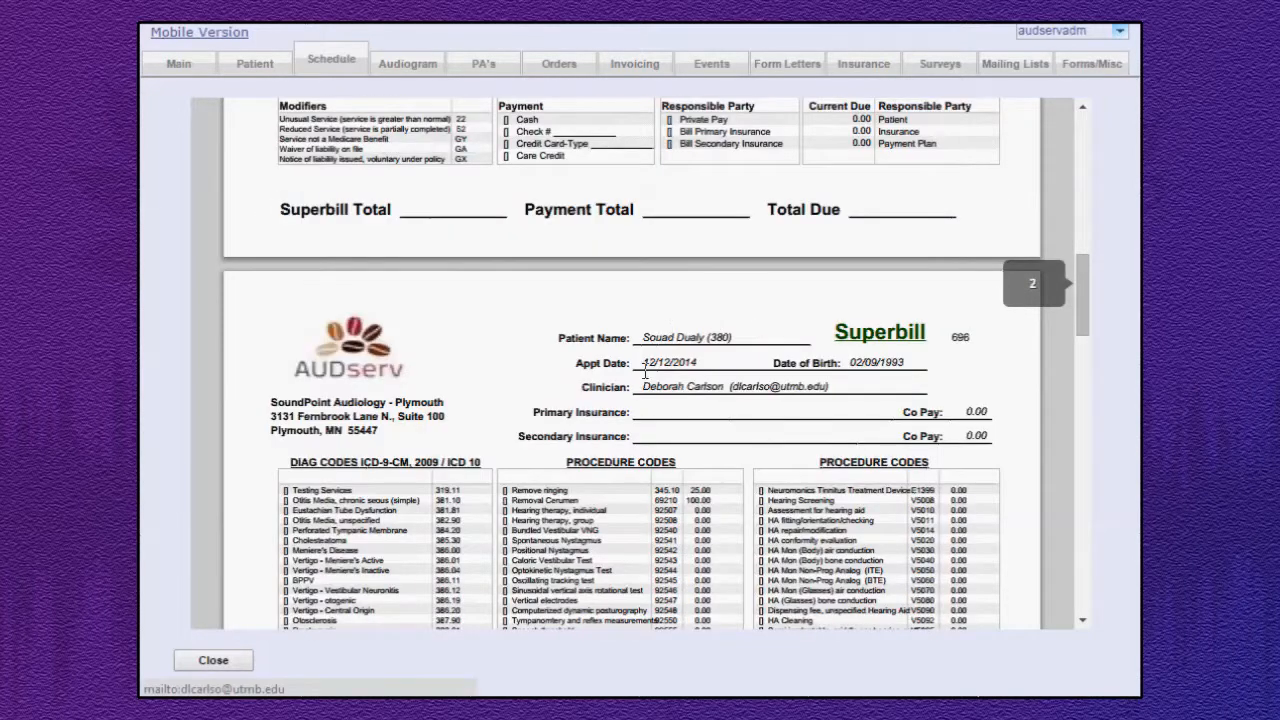
pyautogui.scroll(-10, 820, 363)
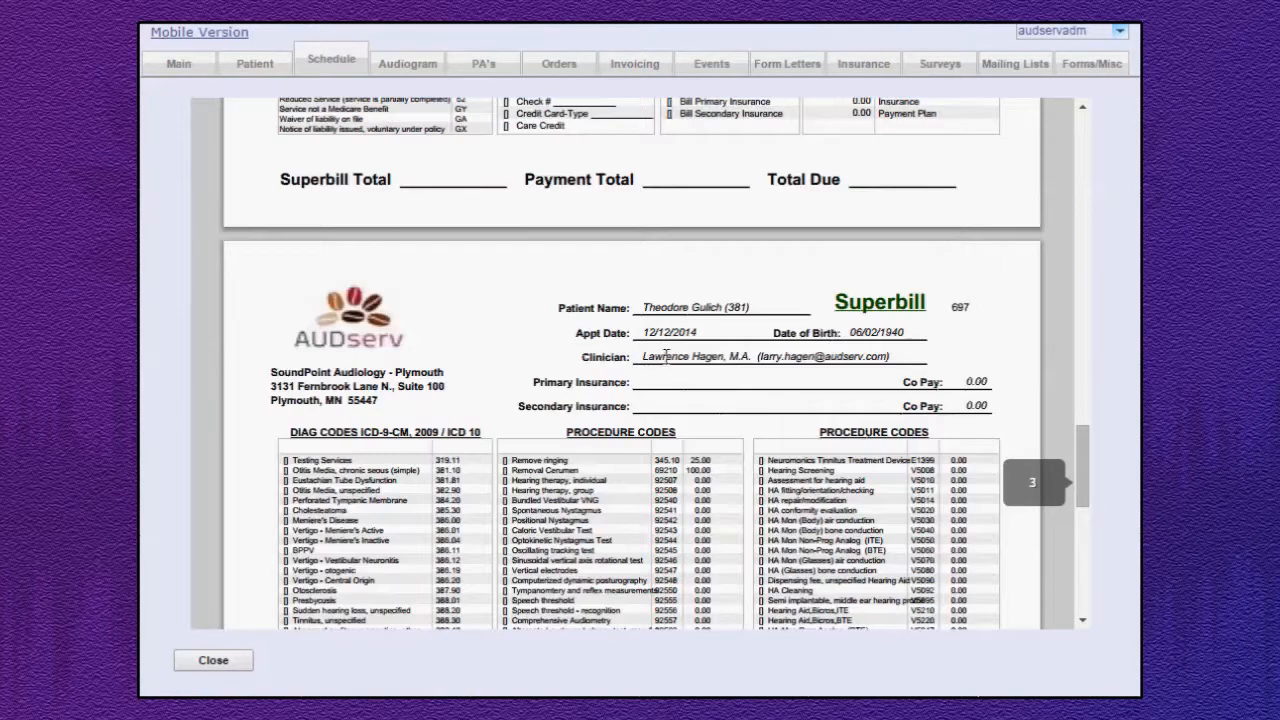
pyautogui.scroll(15, 733, 340)
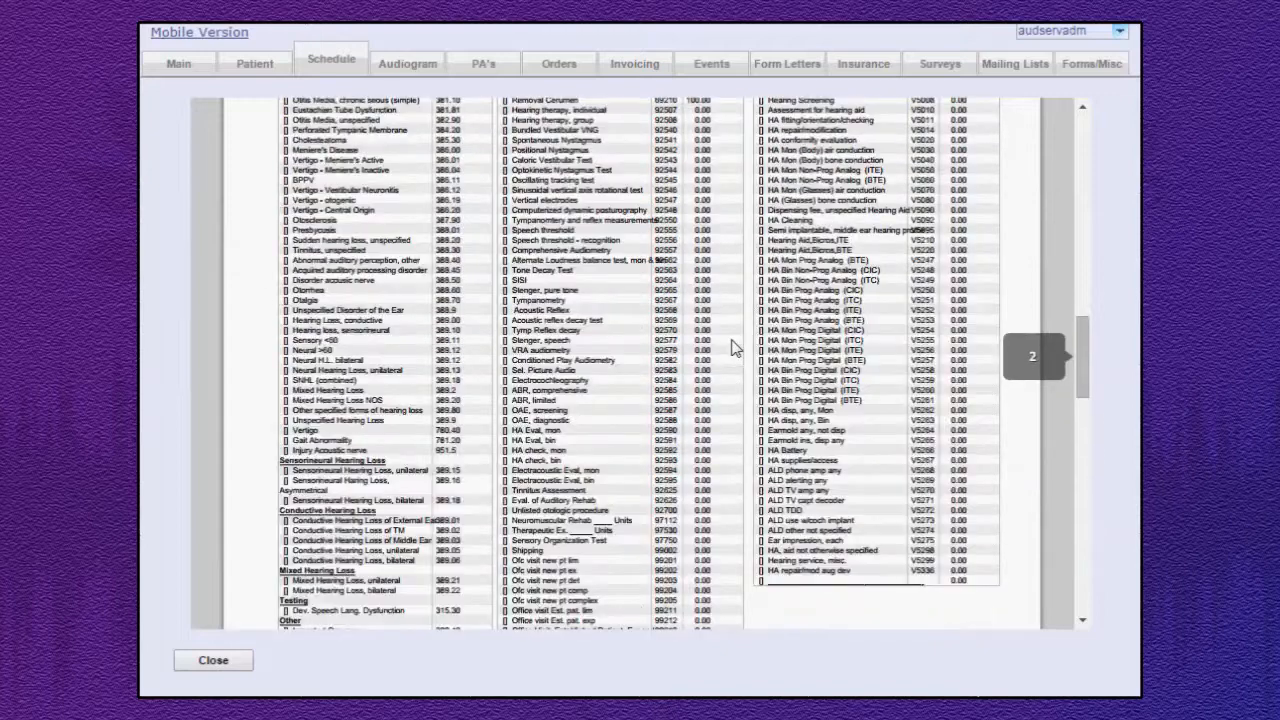
pyautogui.scroll(4, 733, 347)
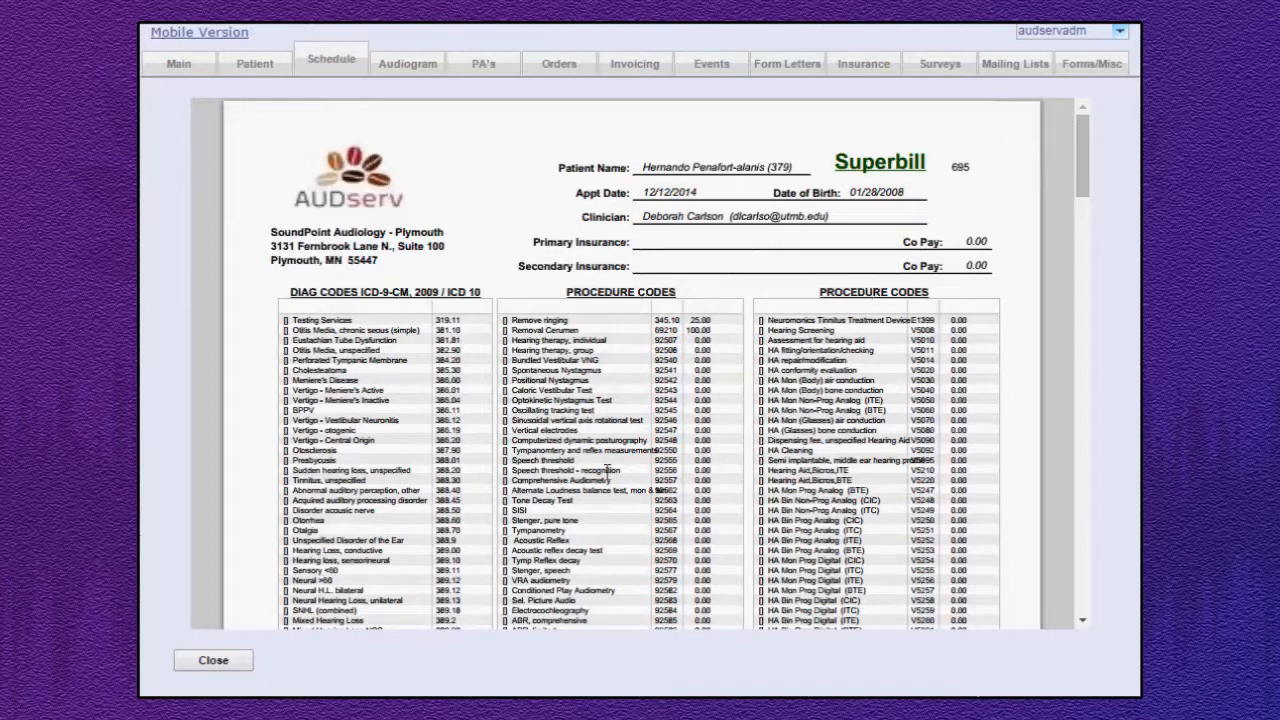
pyautogui.click(238, 663)
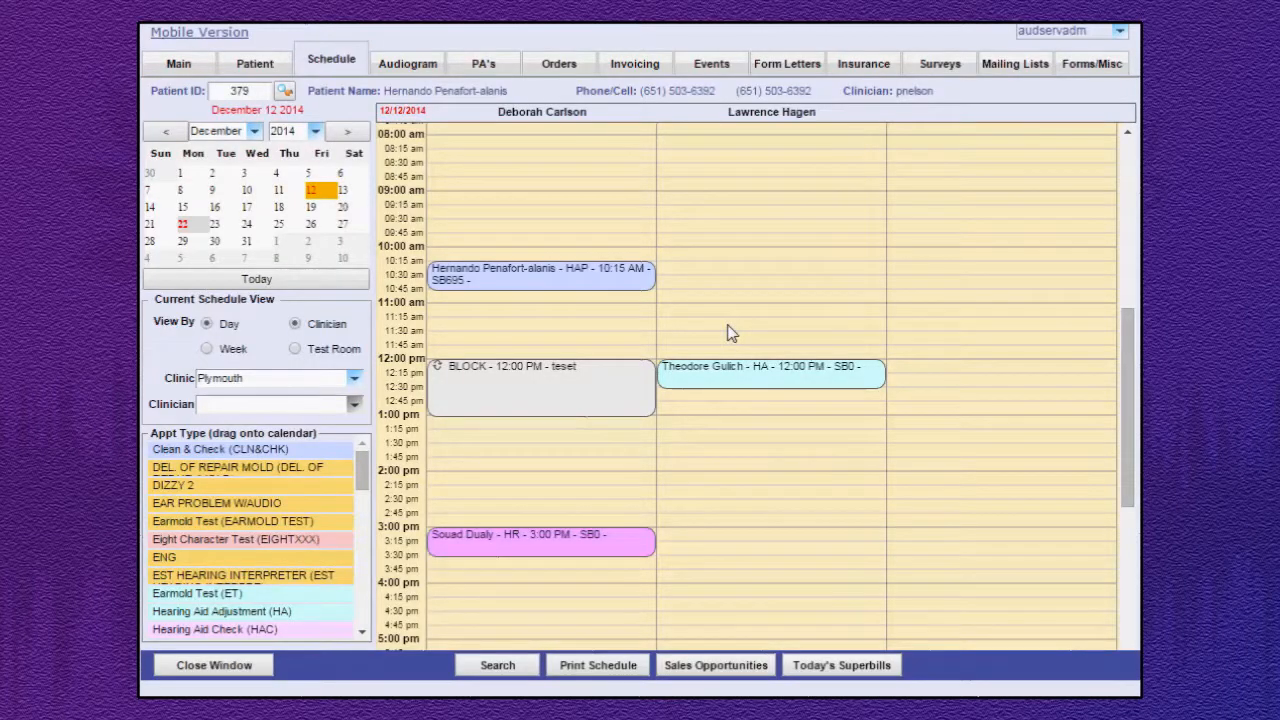
# Step: Bring up the printable superbill for the 10:15 AM appointment alone and review its diagnosis and procedure codes
pyautogui.click(562, 291)
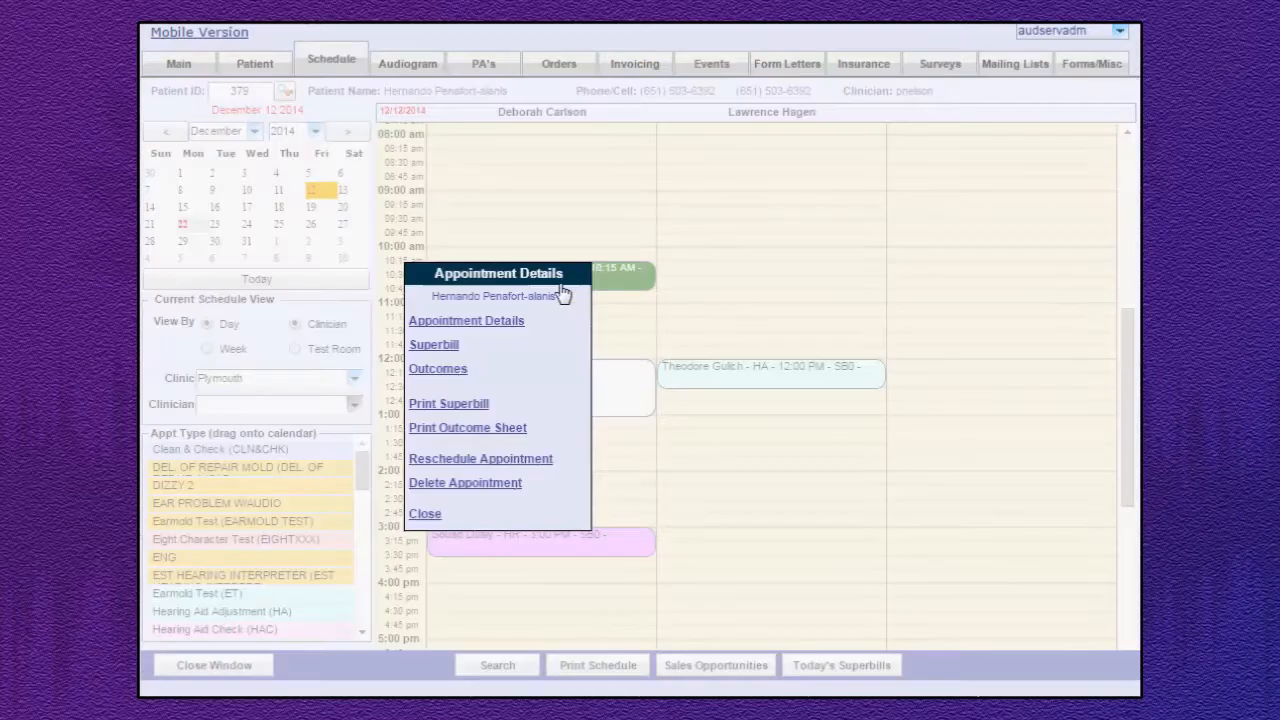
pyautogui.click(468, 406)
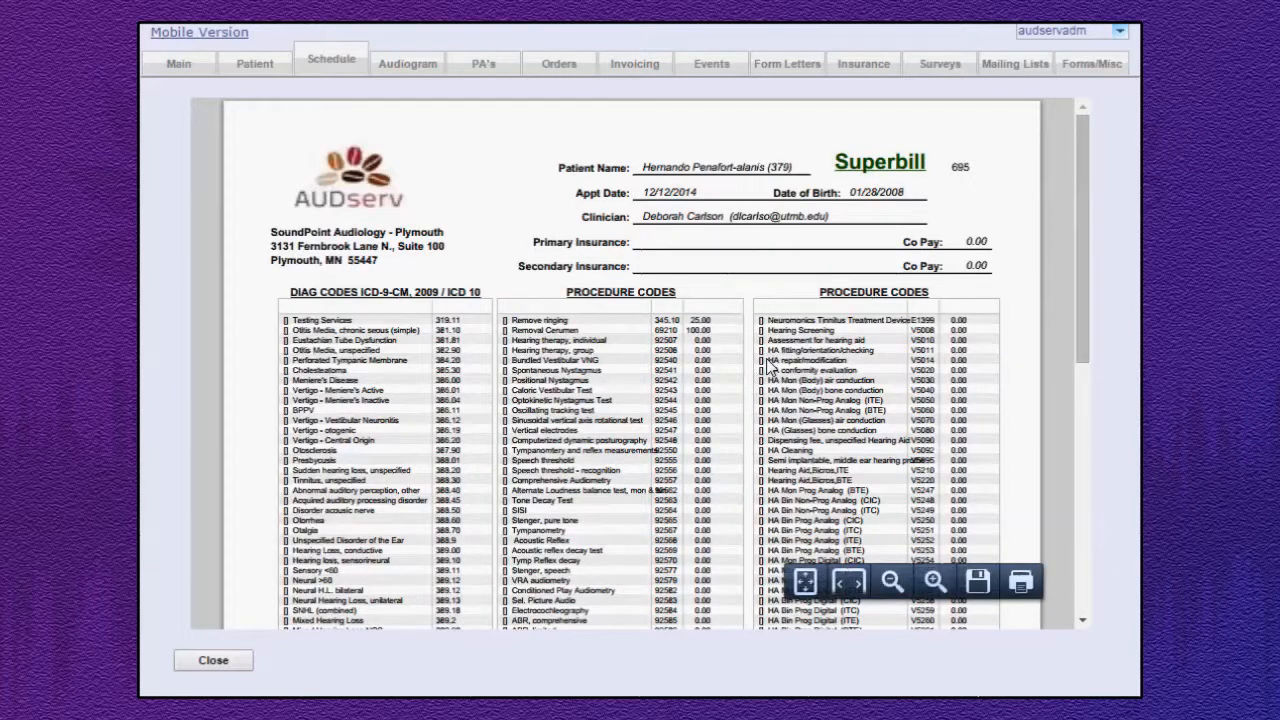
pyautogui.scroll(-1, 768, 368)
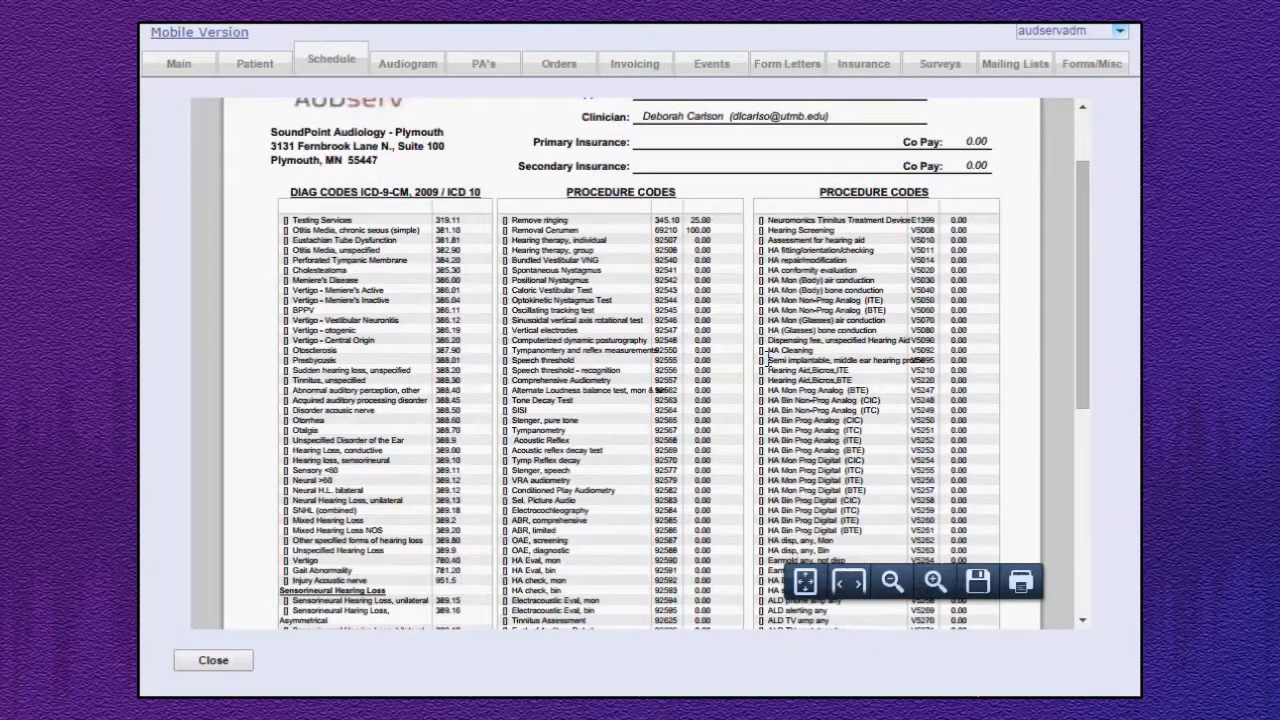
pyautogui.scroll(1, 768, 368)
pyautogui.scroll(-2, 767, 356)
pyautogui.scroll(-3, 766, 362)
pyautogui.scroll(5, 766, 360)
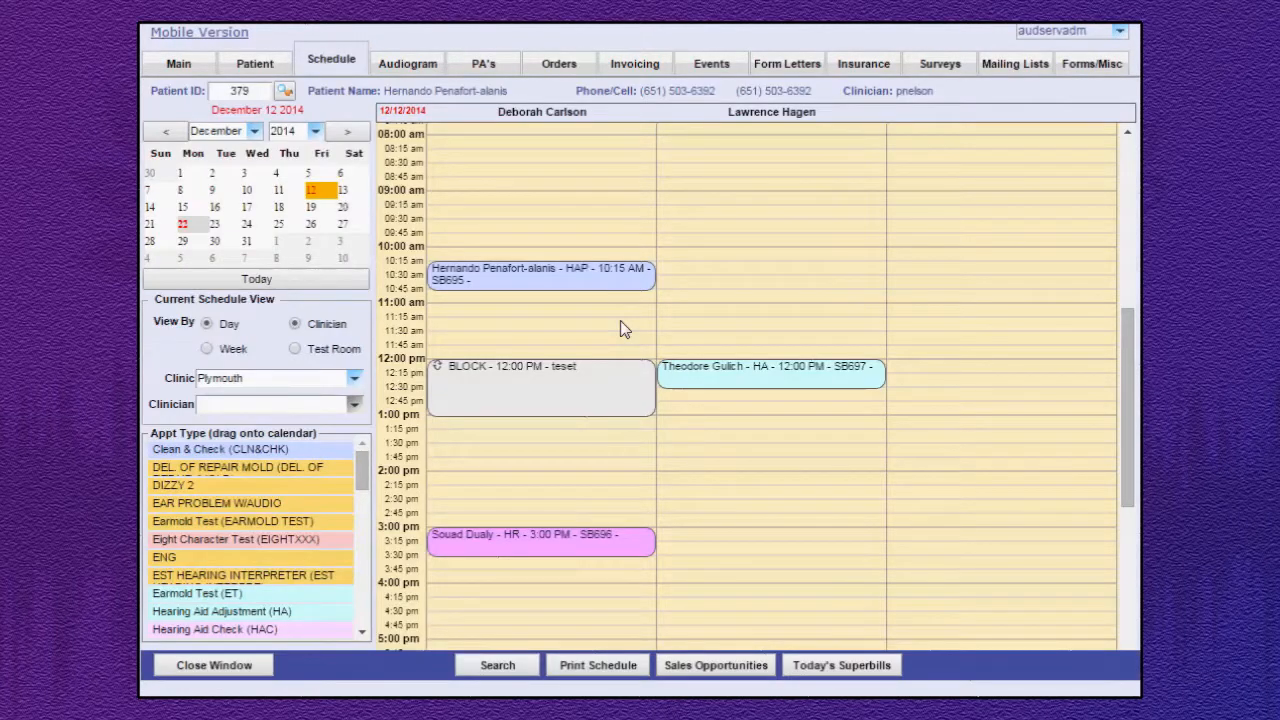
# Step: Open the electronic superbill of the 10:15 AM appointment for editing
pyautogui.click(597, 284)
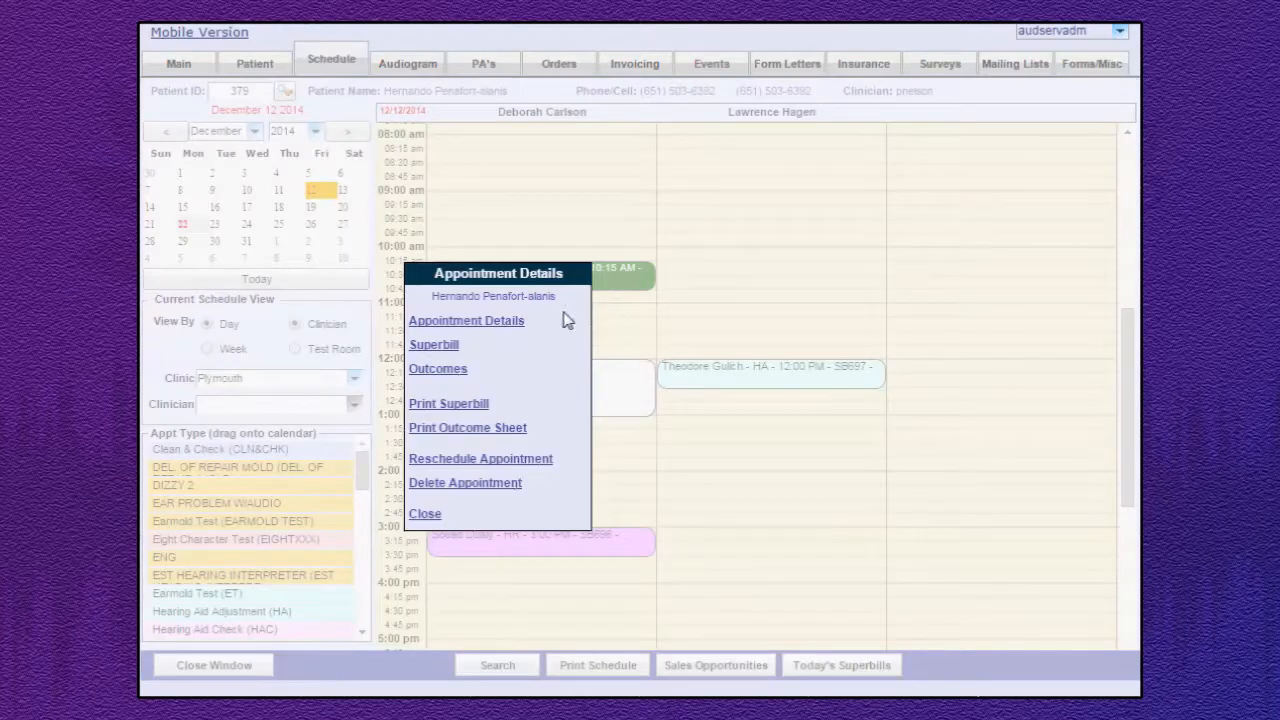
pyautogui.click(444, 350)
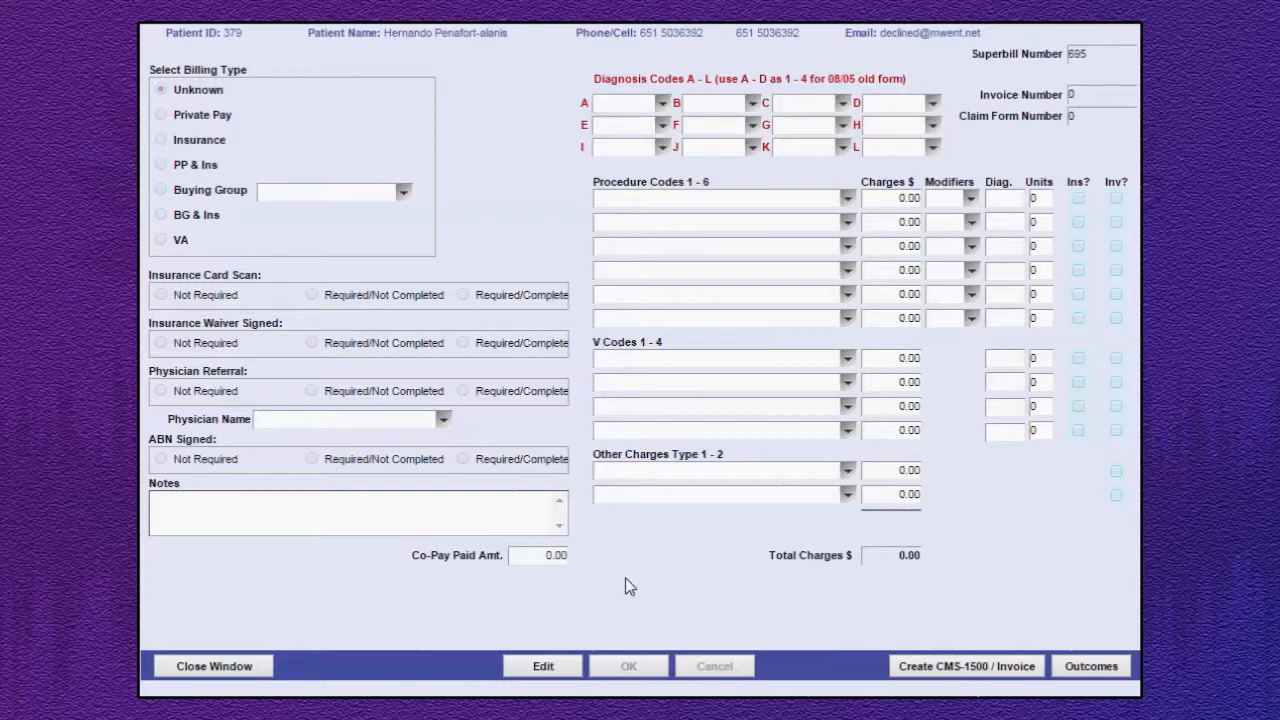
pyautogui.click(543, 667)
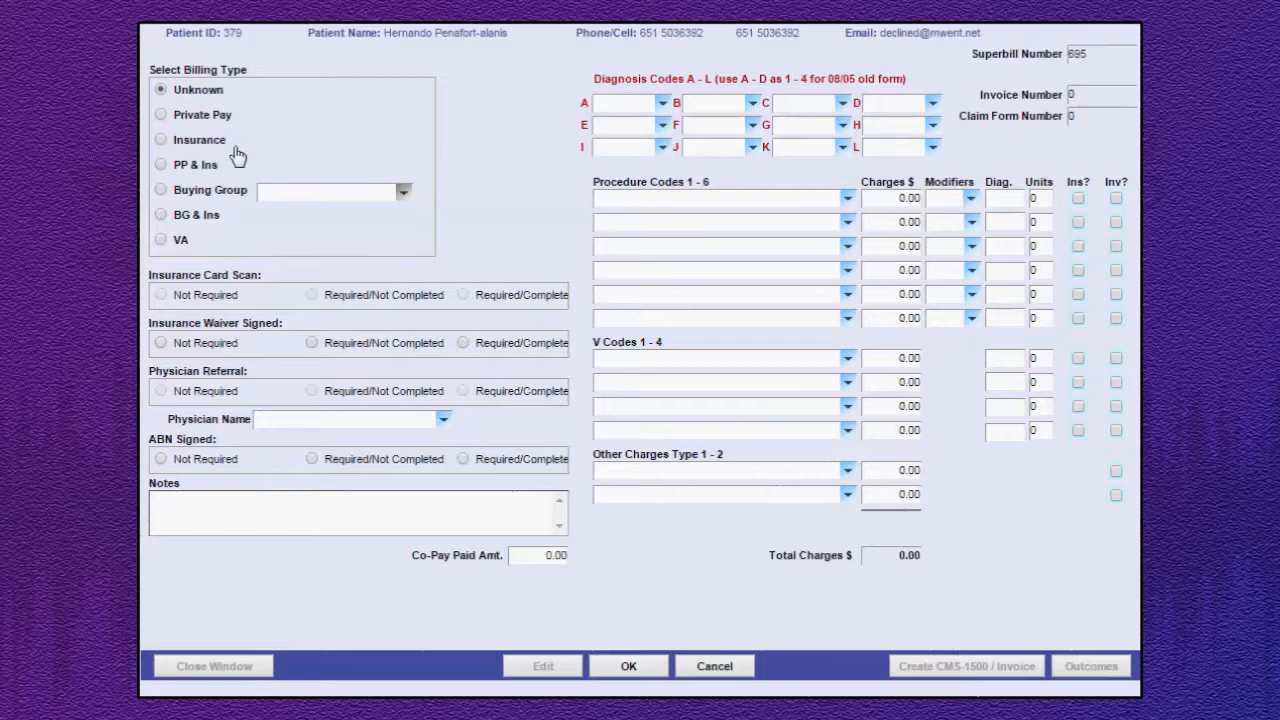
# Step: Set the billing type to Insurance and mark the insurance waiver and physician referral as Required/Not Completed
pyautogui.click(163, 146)
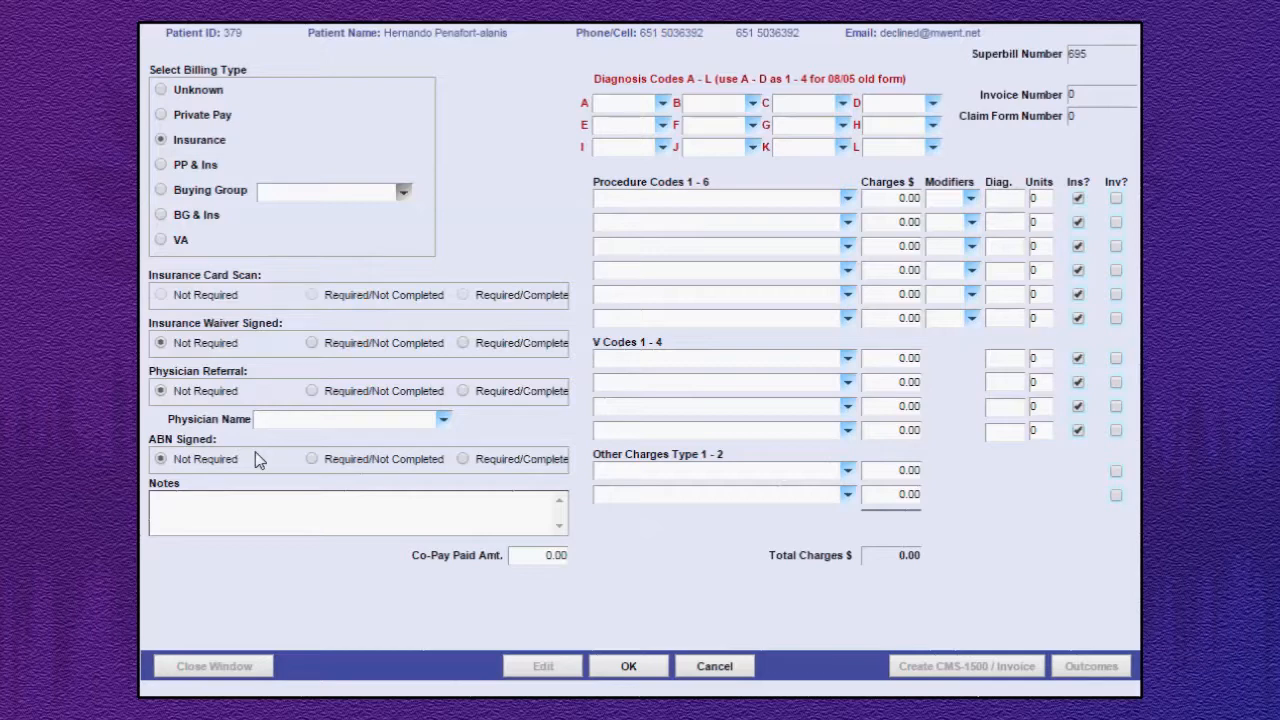
pyautogui.click(312, 343)
pyautogui.click(312, 392)
# Step: Assign diagnosis codes 385.30 to A, 384.20 to B and 388.31 to C
pyautogui.click(662, 103)
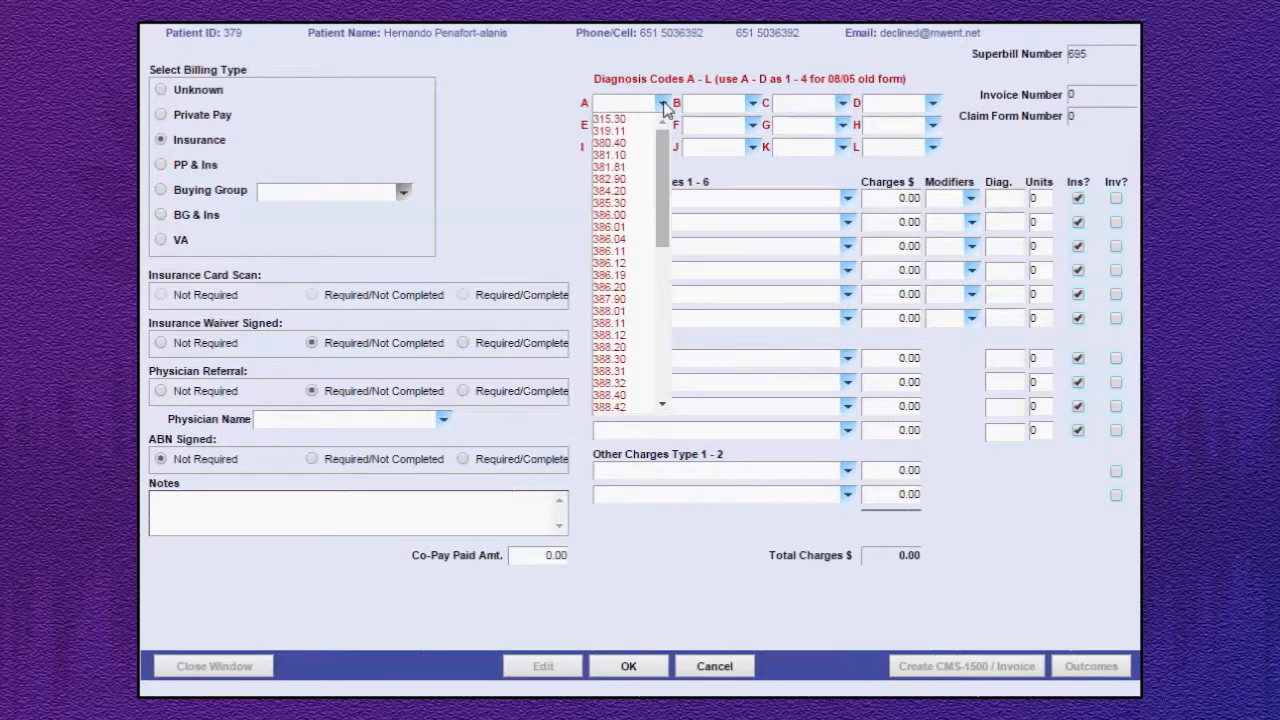
pyautogui.click(628, 205)
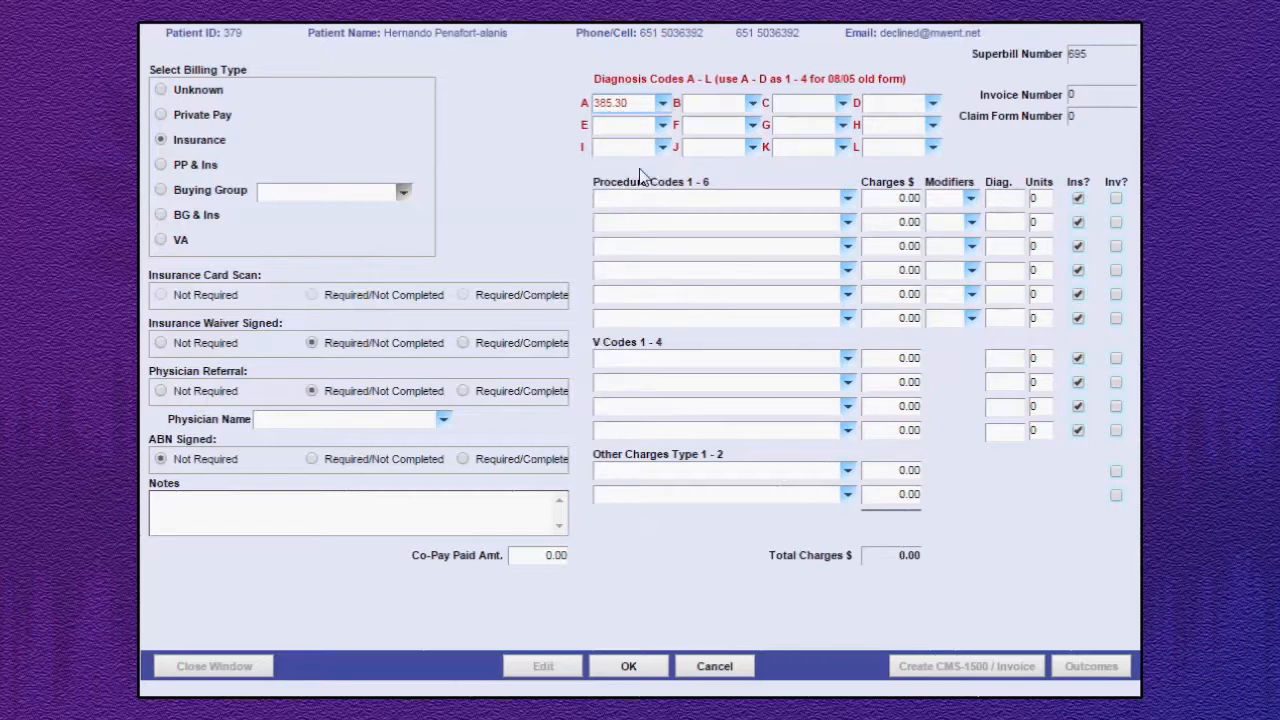
pyautogui.click(662, 125)
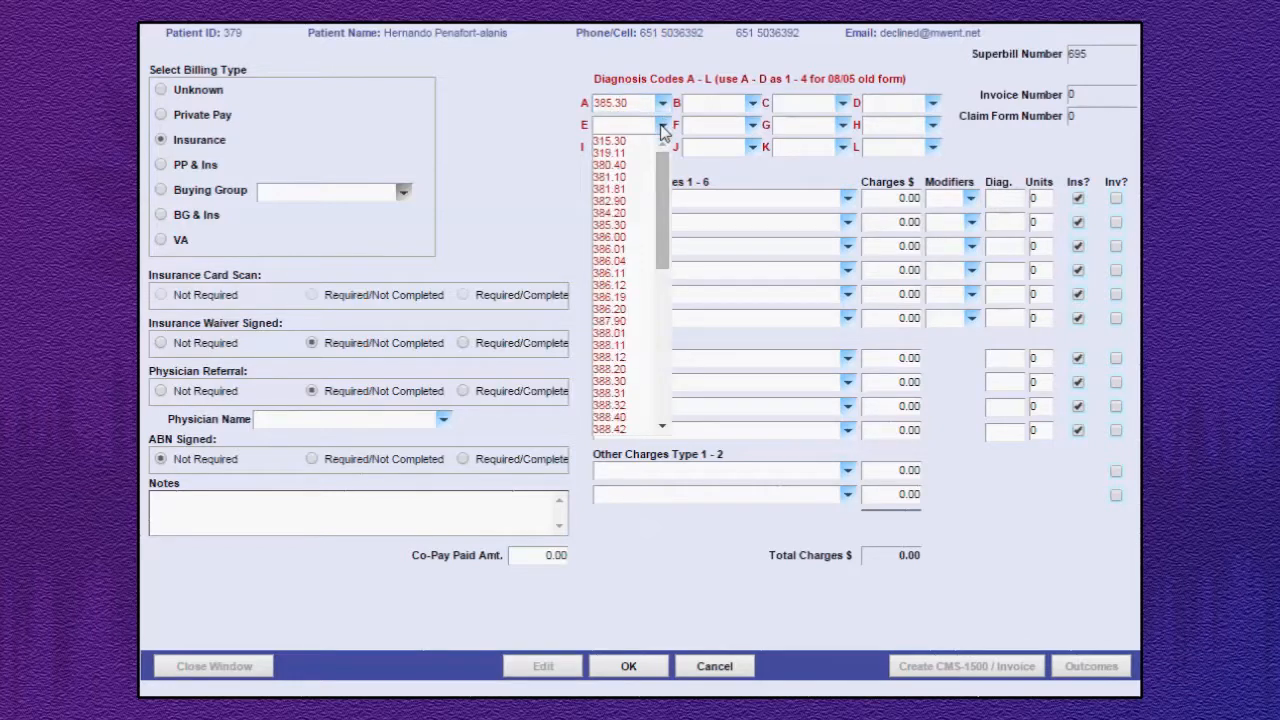
pyautogui.click(755, 104)
pyautogui.click(755, 104)
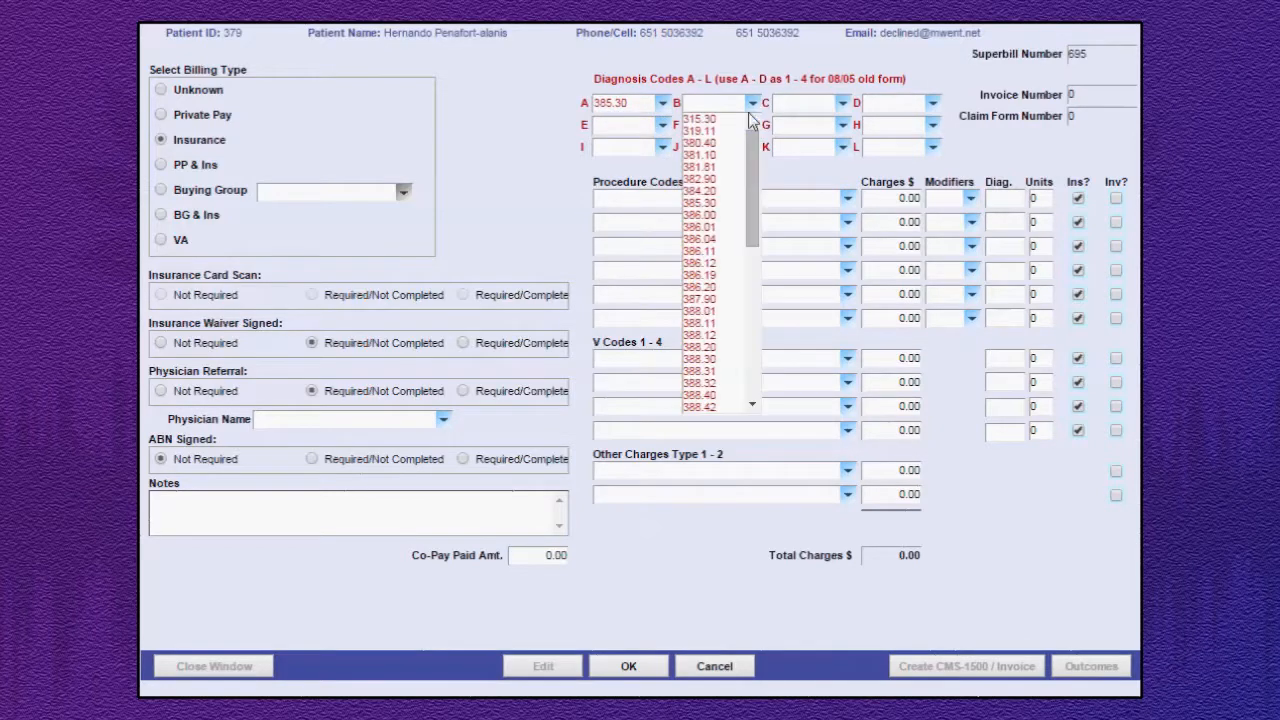
pyautogui.click(712, 191)
pyautogui.click(843, 103)
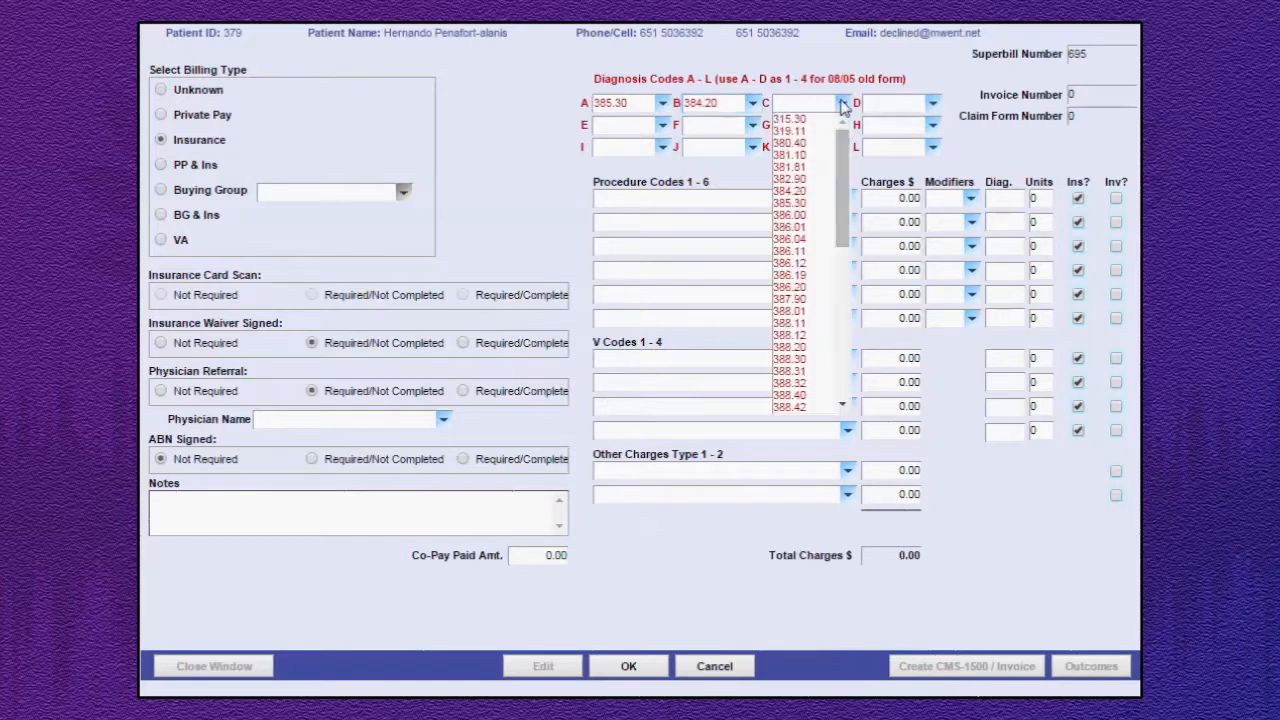
pyautogui.click(795, 371)
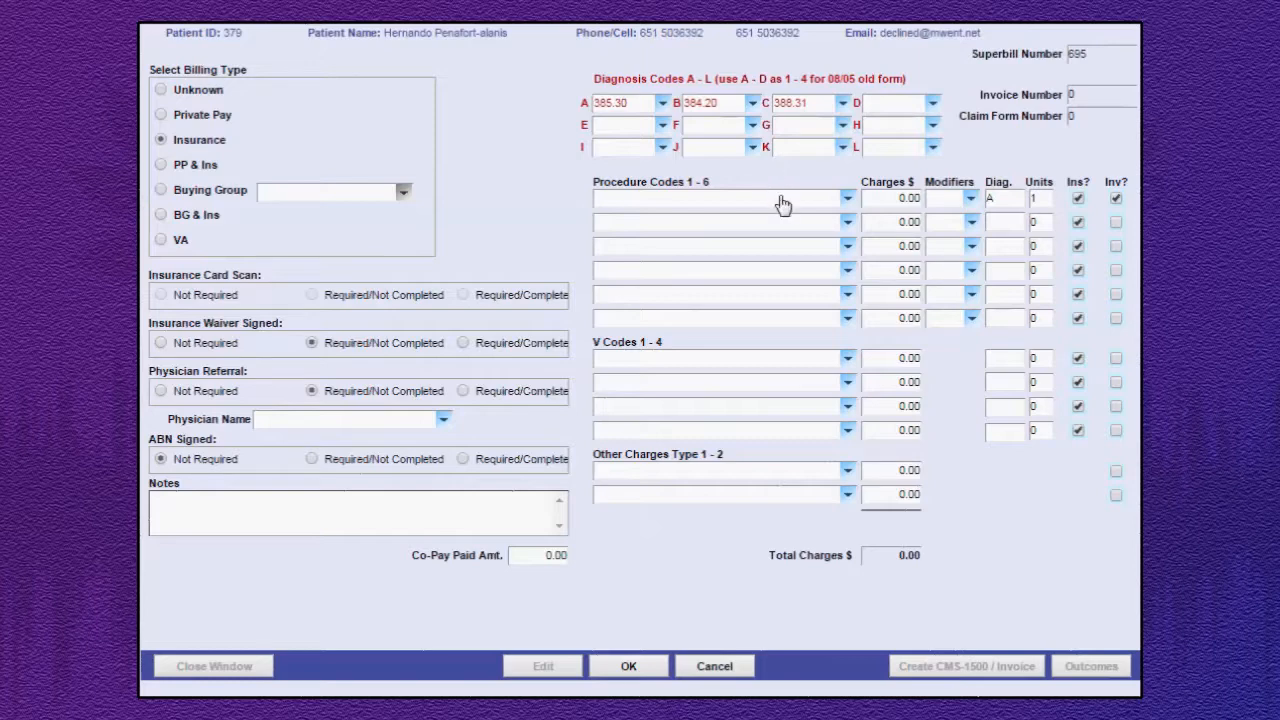
# Step: Enter 92507 Hearing therapy, individual as the first procedure code, with a 50.00 charge and modifier GY
pyautogui.click(783, 205)
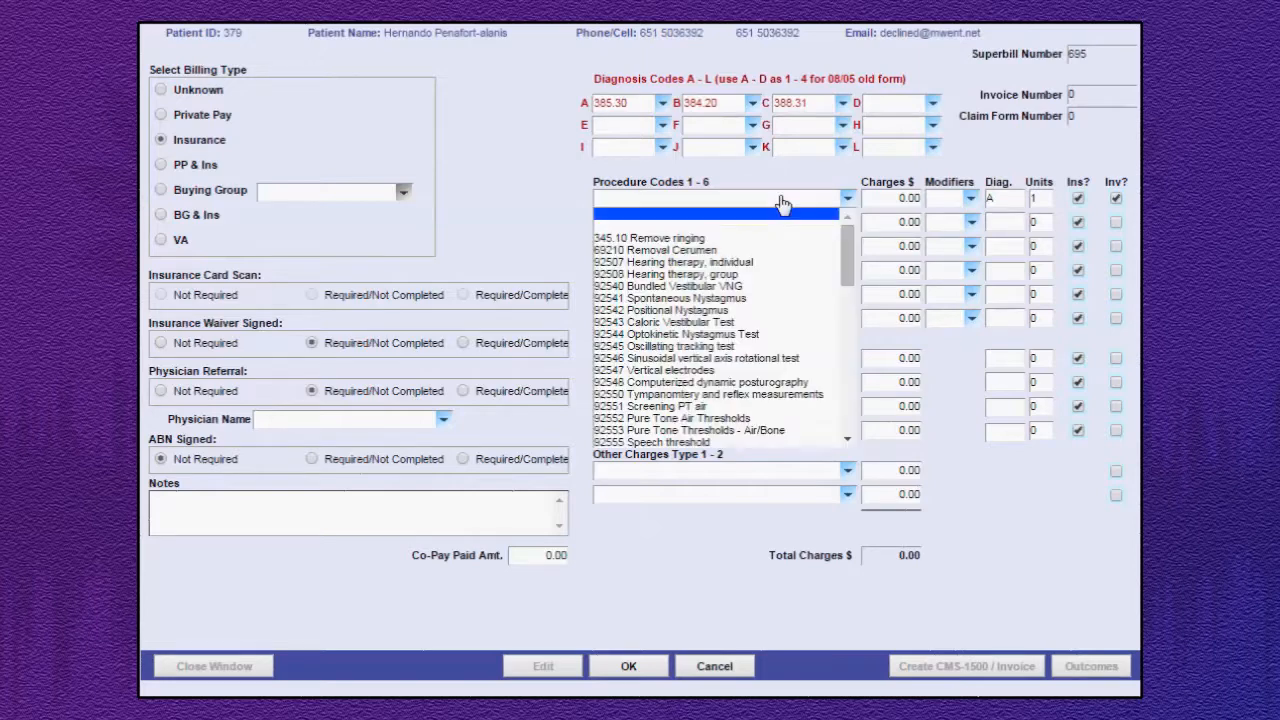
pyautogui.click(732, 262)
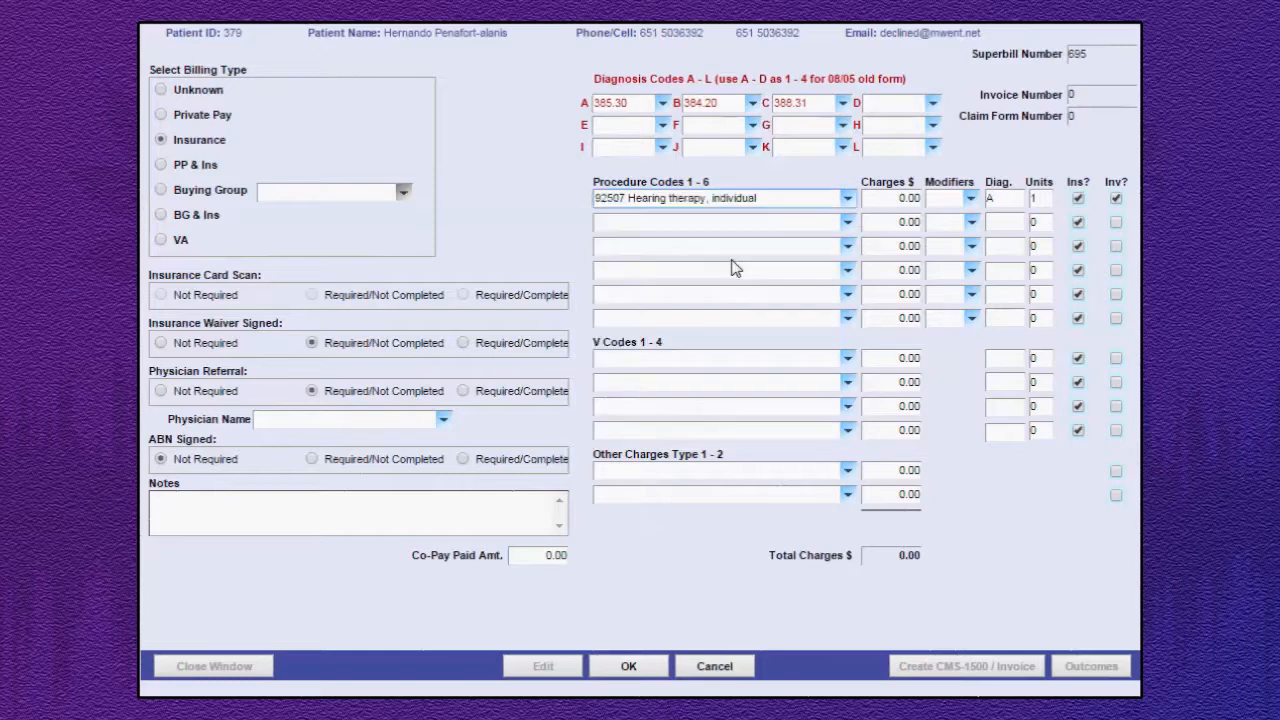
pyautogui.click(895, 200)
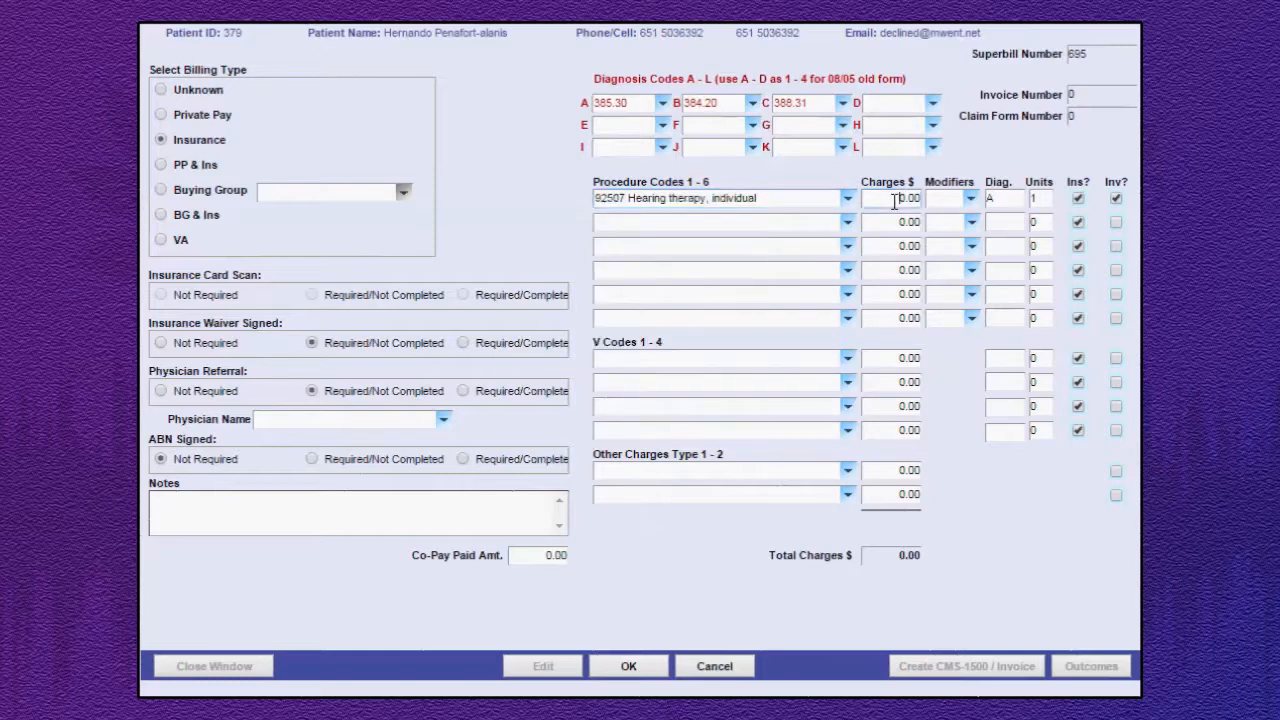
pyautogui.write('5')
pyautogui.click(970, 199)
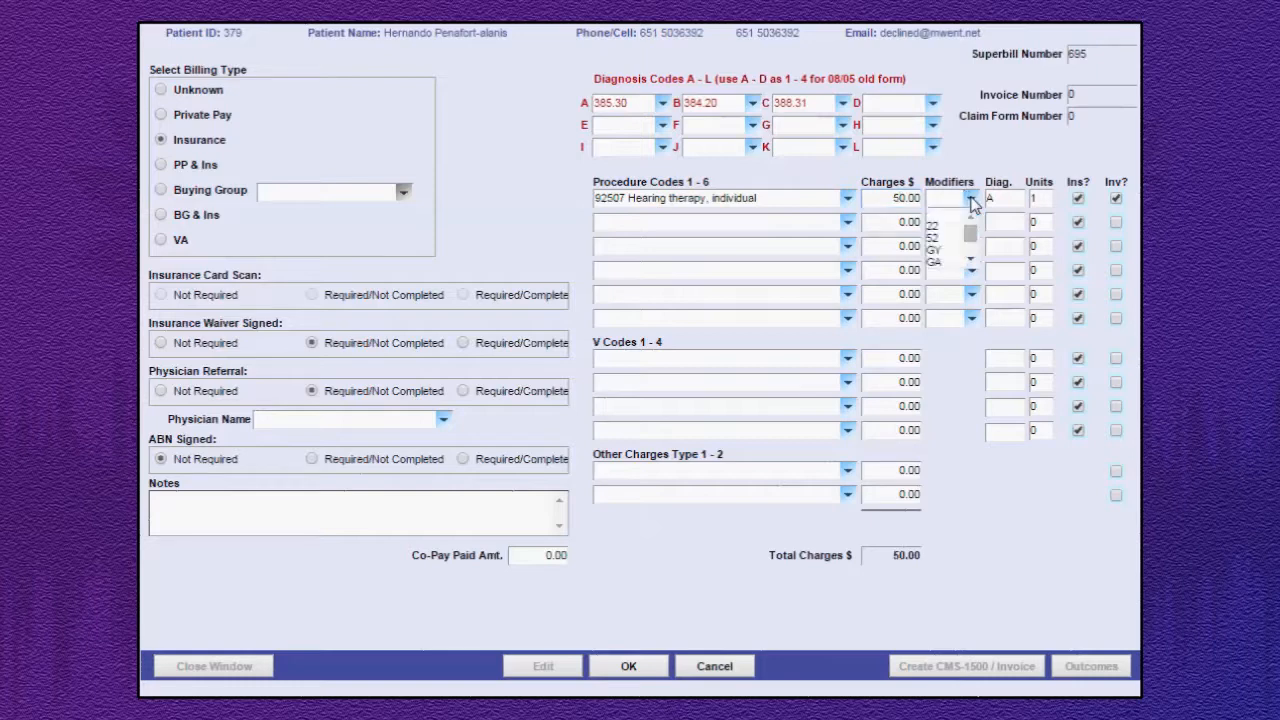
pyautogui.click(940, 250)
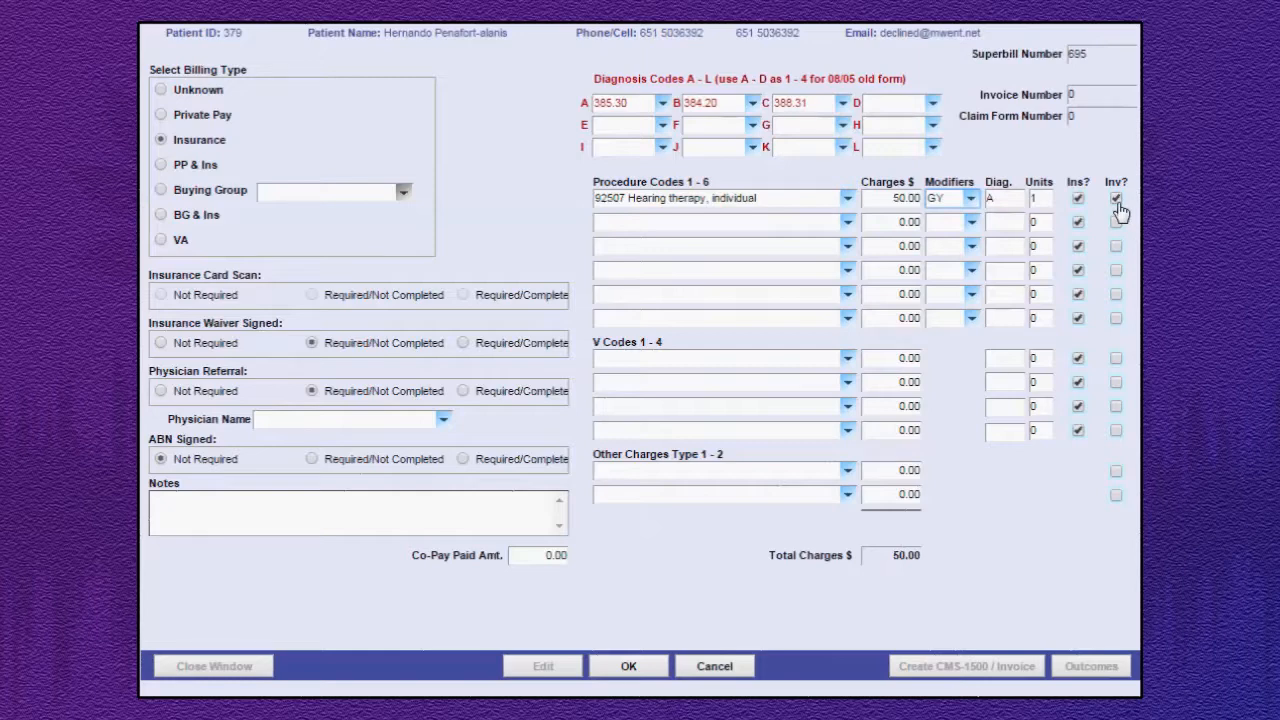
# Step: Enter 92543 Caloric Vestibular Test as the second procedure code, with a 120.00 charge and modifier 22
pyautogui.click(847, 222)
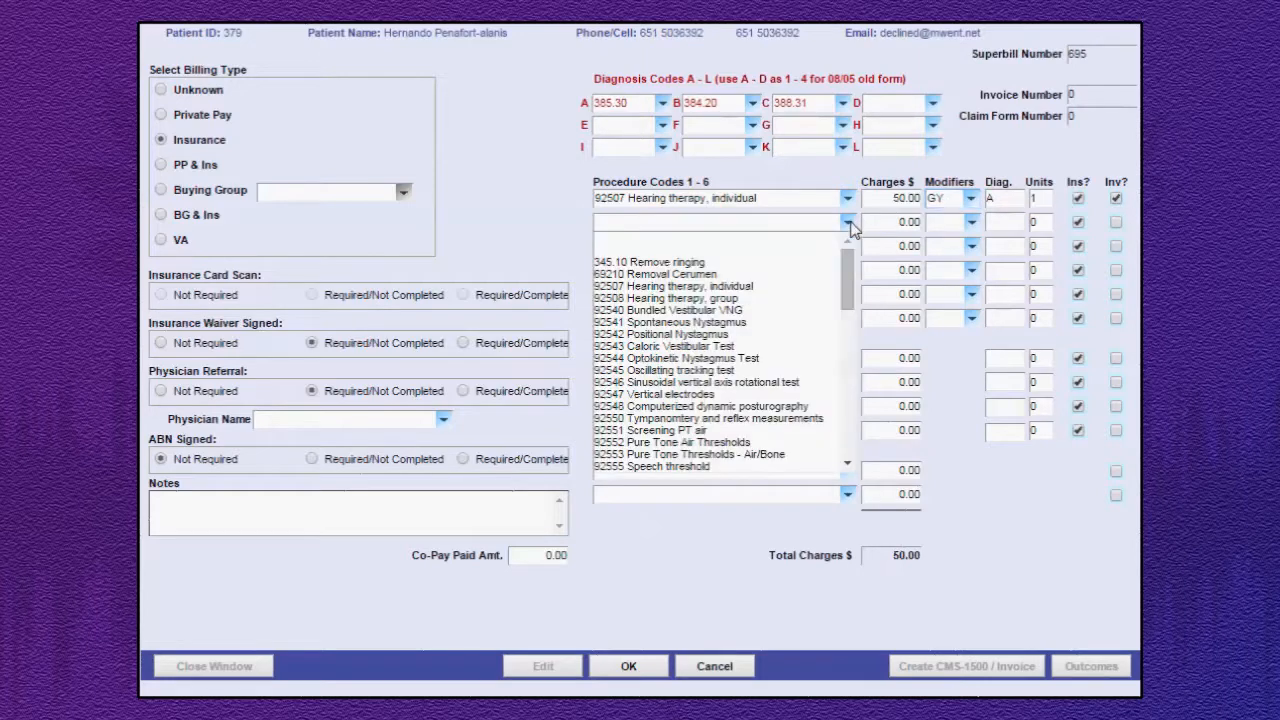
pyautogui.click(700, 346)
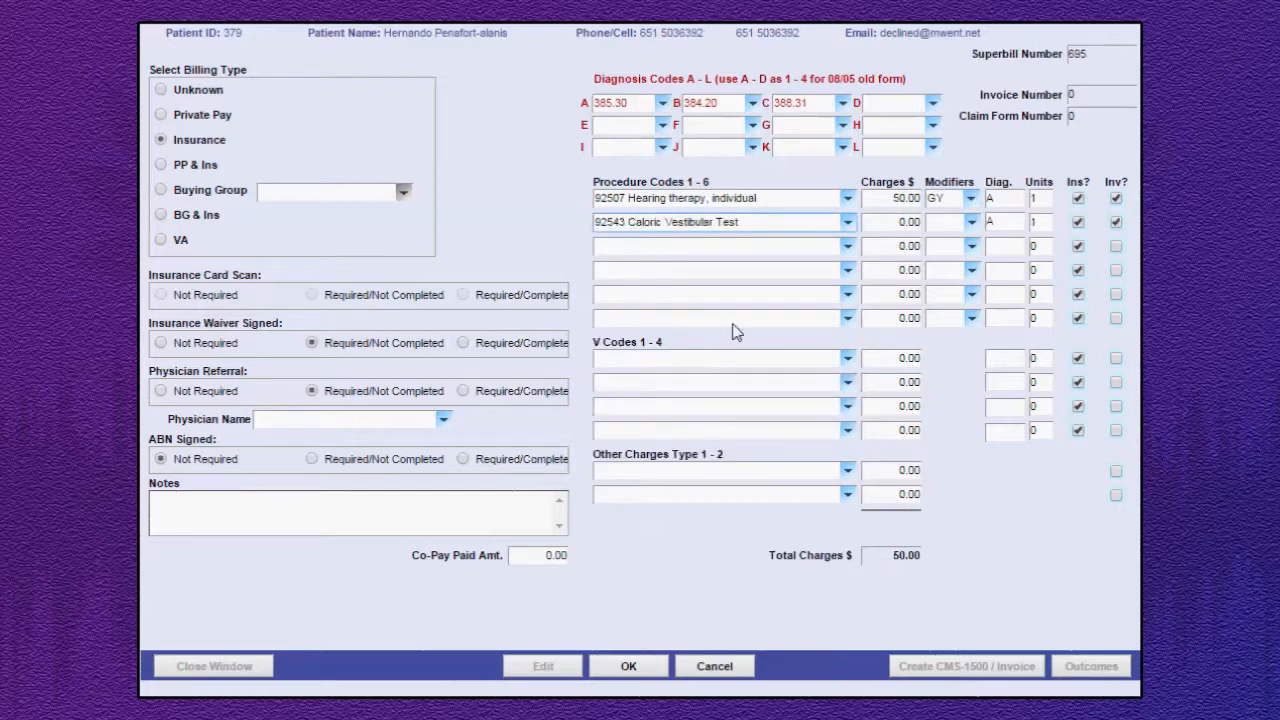
pyautogui.click(884, 224)
pyautogui.write('12')
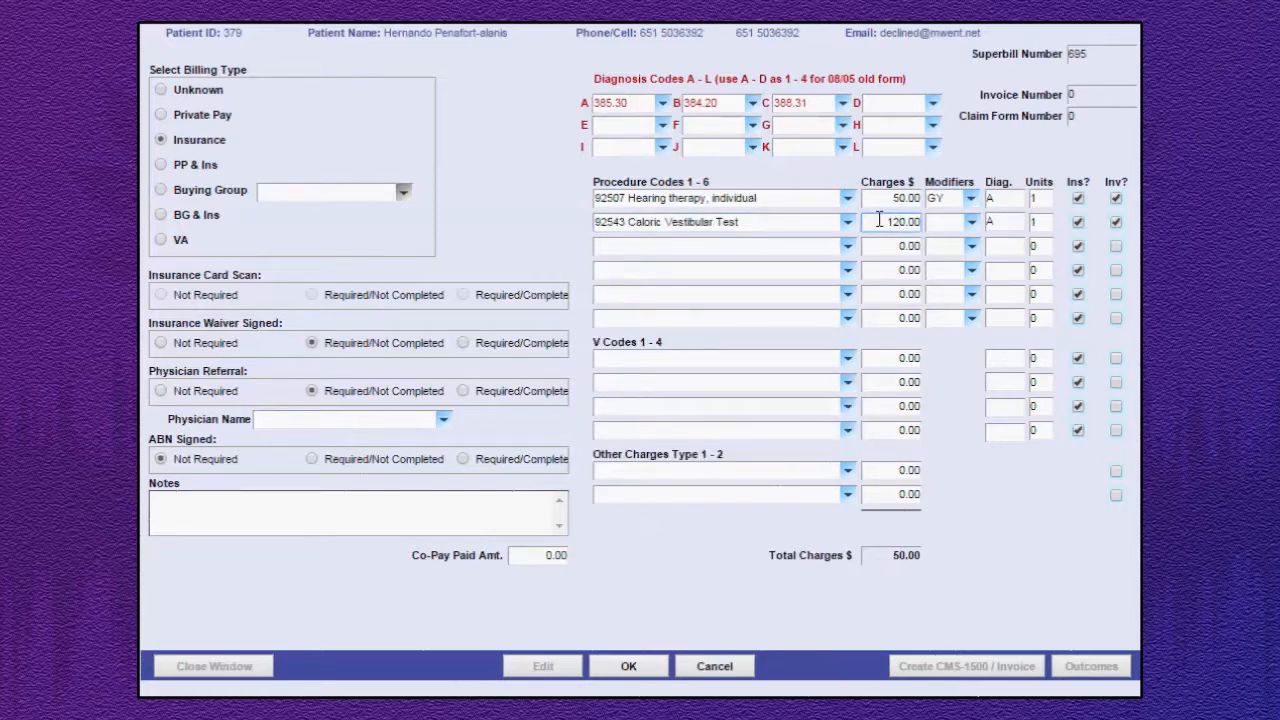
pyautogui.press('Tab')
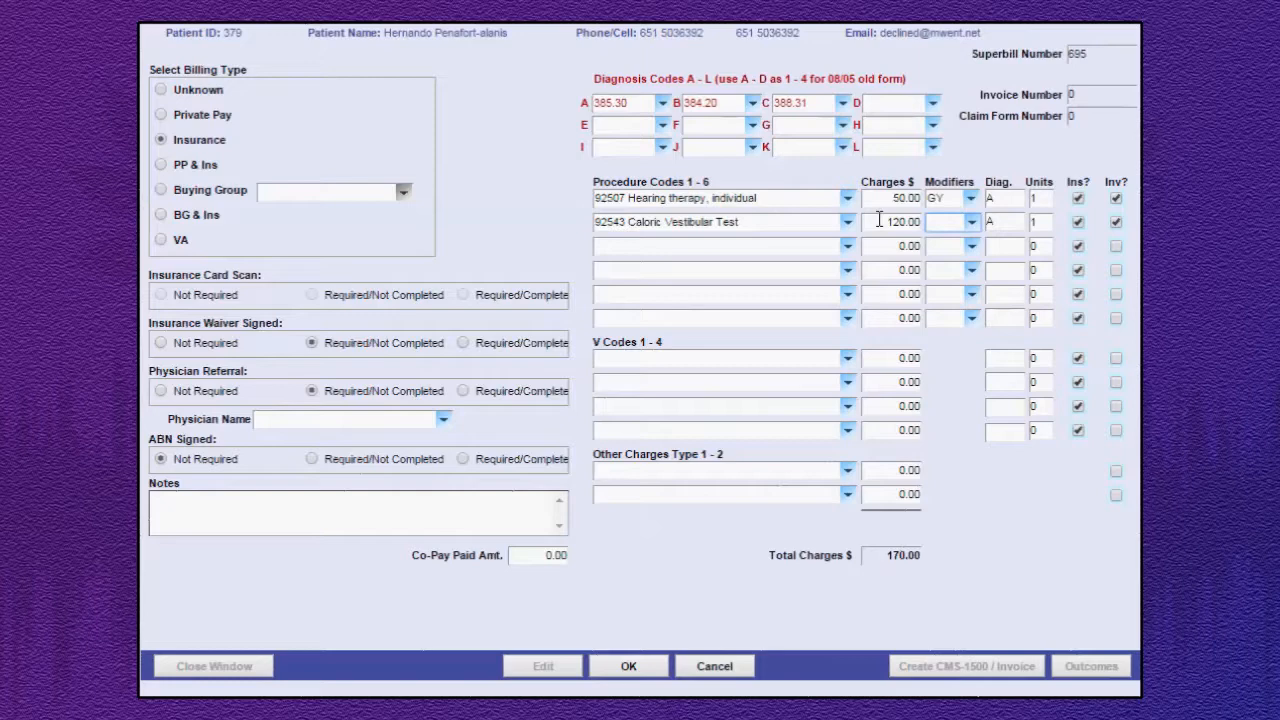
pyautogui.click(971, 222)
pyautogui.click(945, 249)
# Step: Enter V5092 HA Cleaning as the first V code with a charge of 50.00
pyautogui.click(847, 359)
pyautogui.moveTo(850, 425); pyautogui.dragTo(850, 457)
pyautogui.click(675, 453)
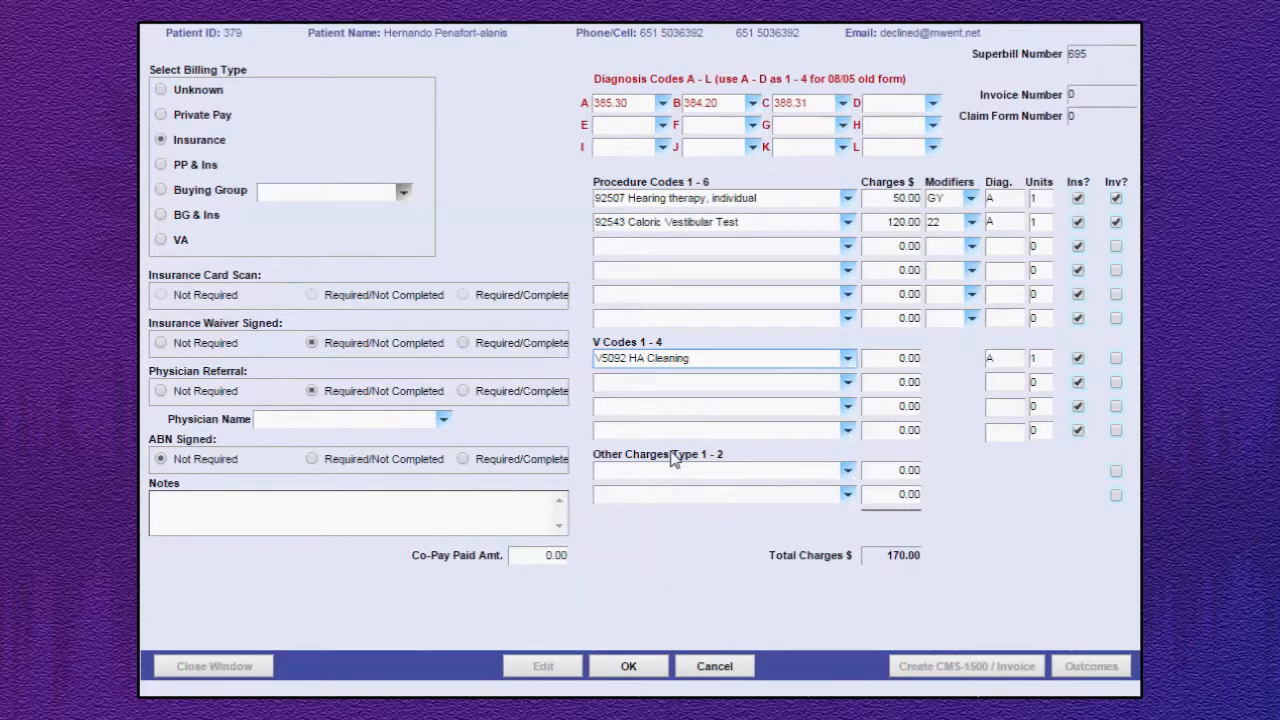
pyautogui.click(884, 359)
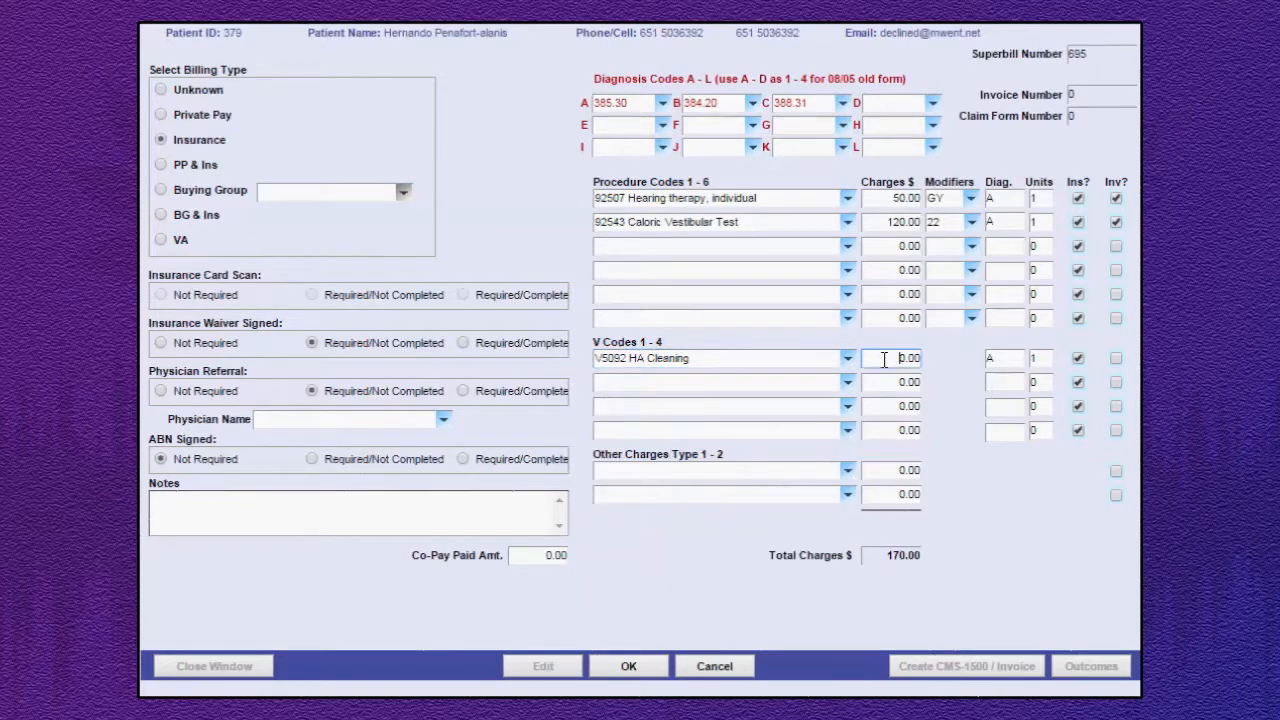
pyautogui.write('5')
pyautogui.press('Tab')
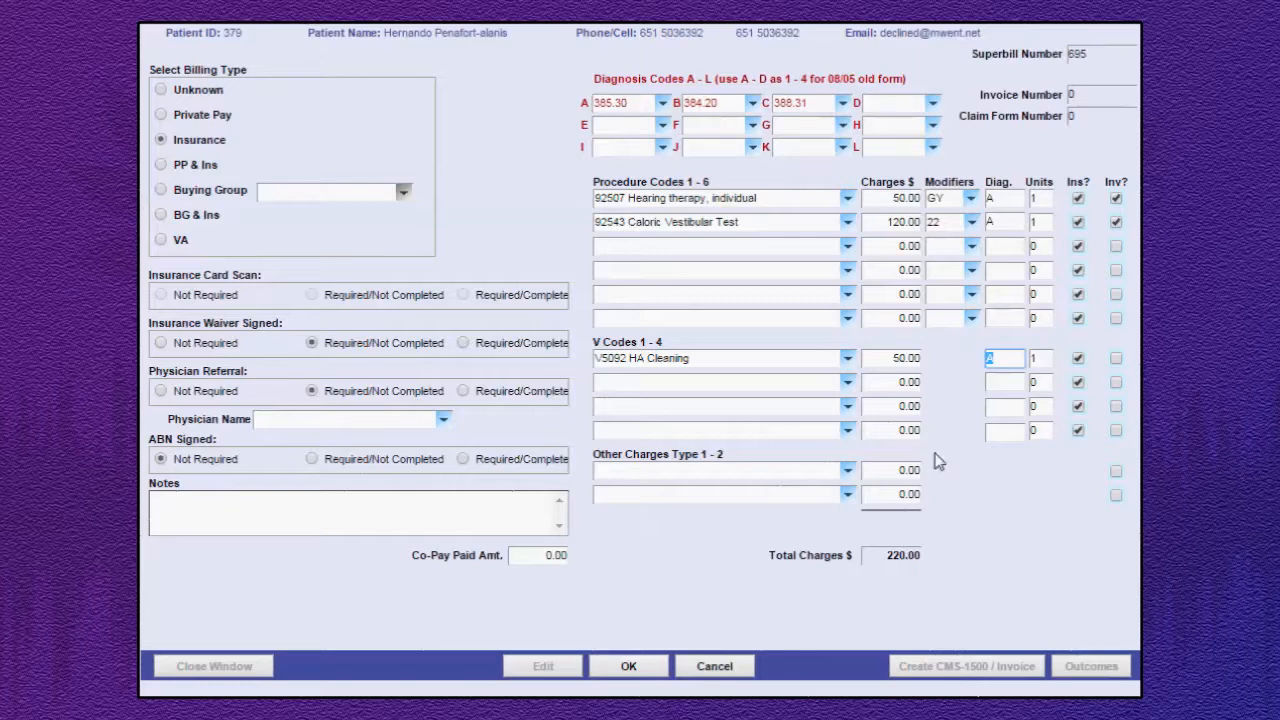
# Step: Enter V5020 HA conformity evaluation as the second V code with a charge of 90.00
pyautogui.click(847, 388)
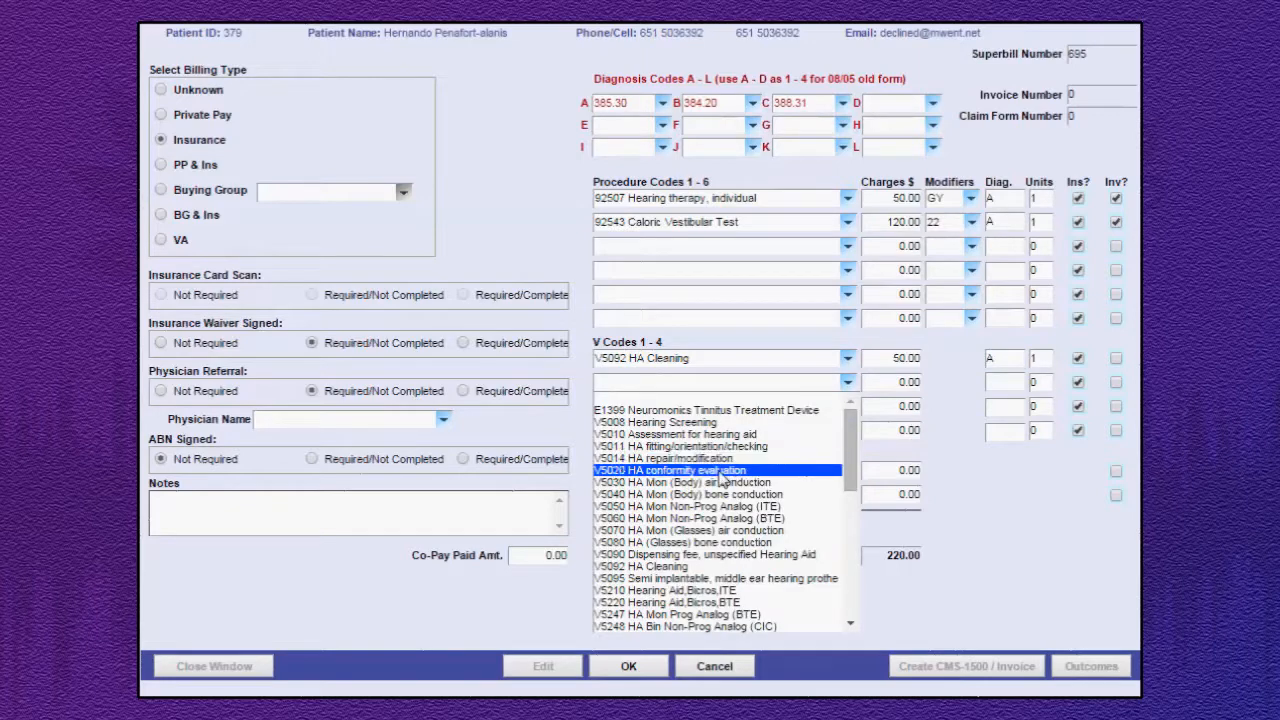
pyautogui.click(735, 466)
pyautogui.click(892, 386)
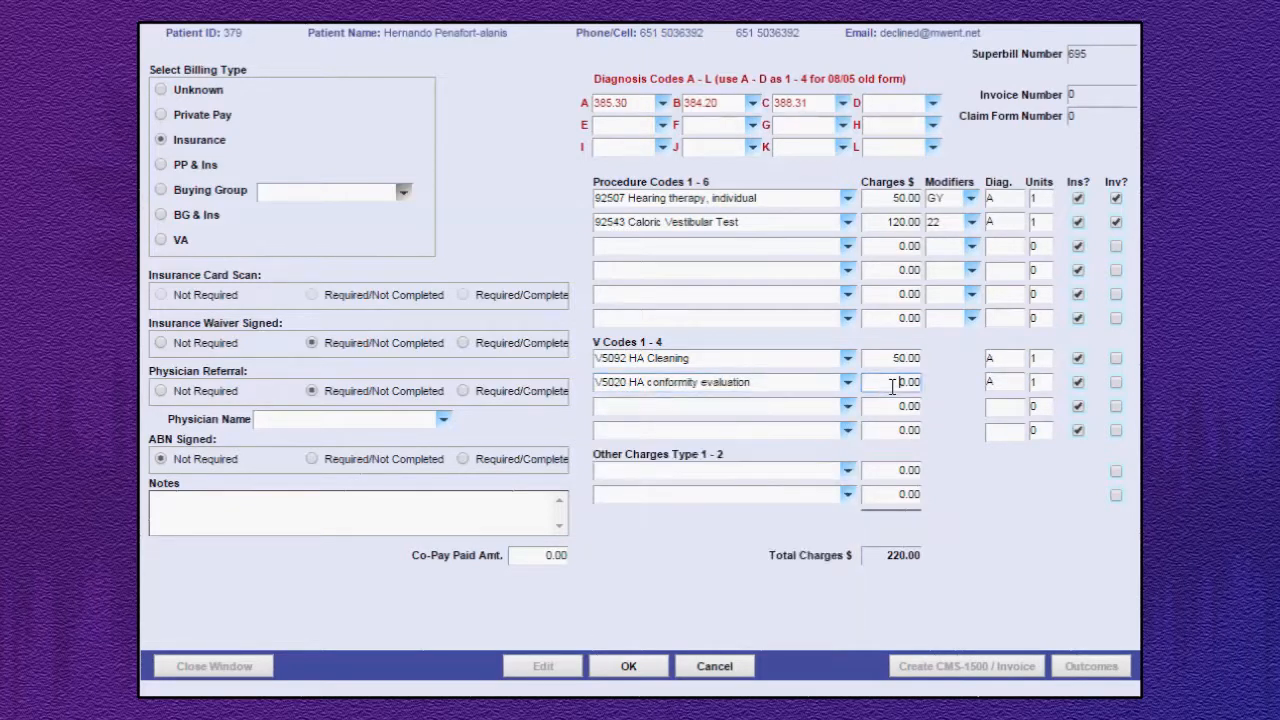
pyautogui.write('9')
pyautogui.click(1005, 382)
# Step: Browse the available charge types for the first other-charges entry, leaving the entry blank
pyautogui.click(847, 476)
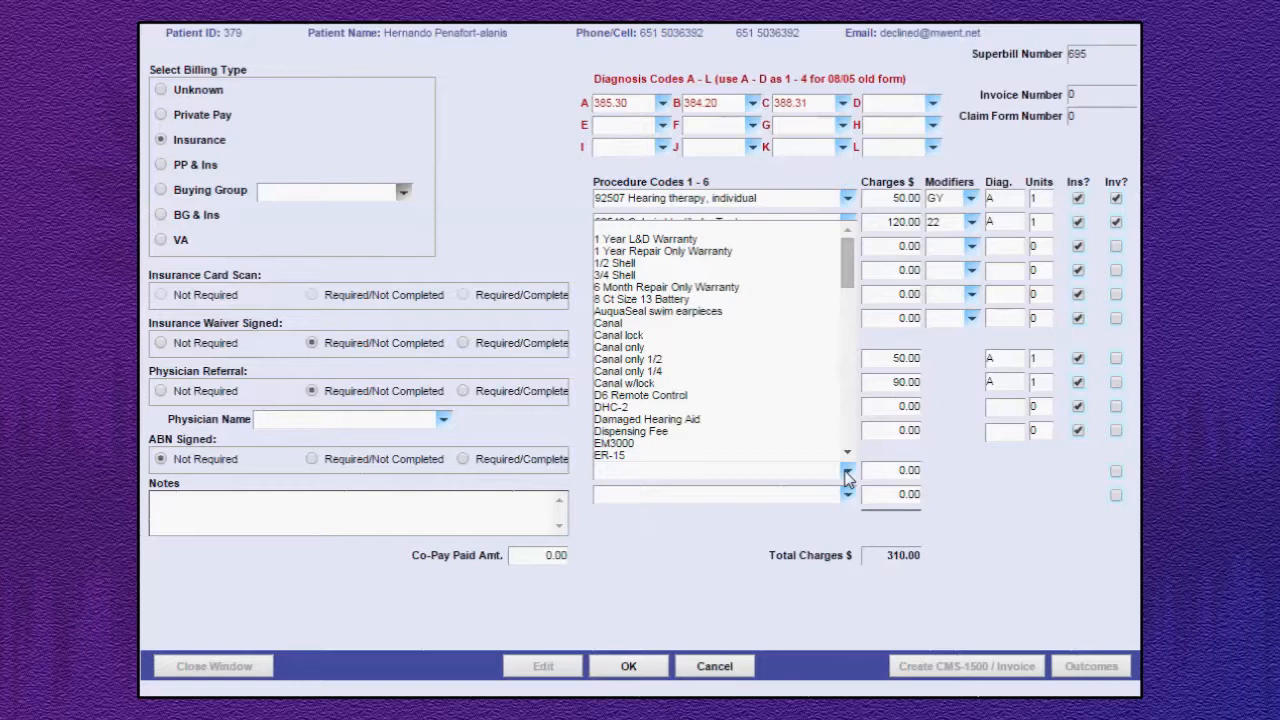
pyautogui.moveTo(847, 272); pyautogui.dragTo(850, 402)
pyautogui.scroll(-1, 833, 338)
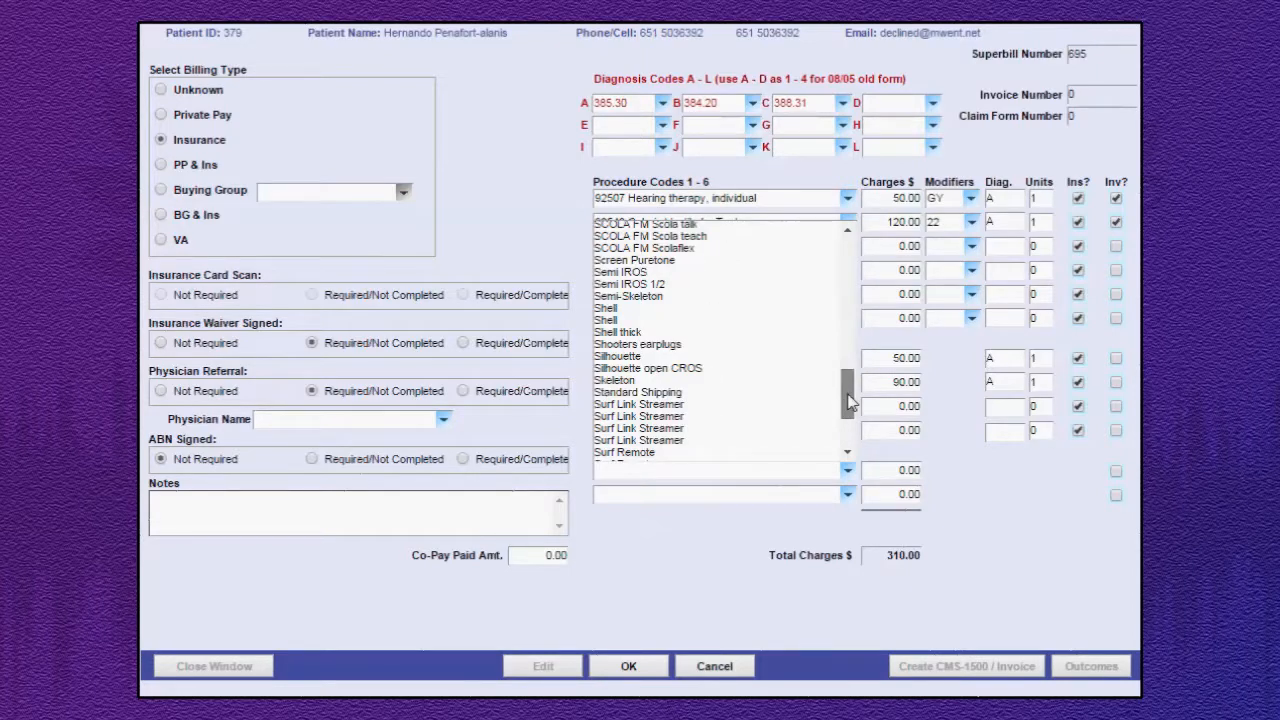
pyautogui.click(966, 524)
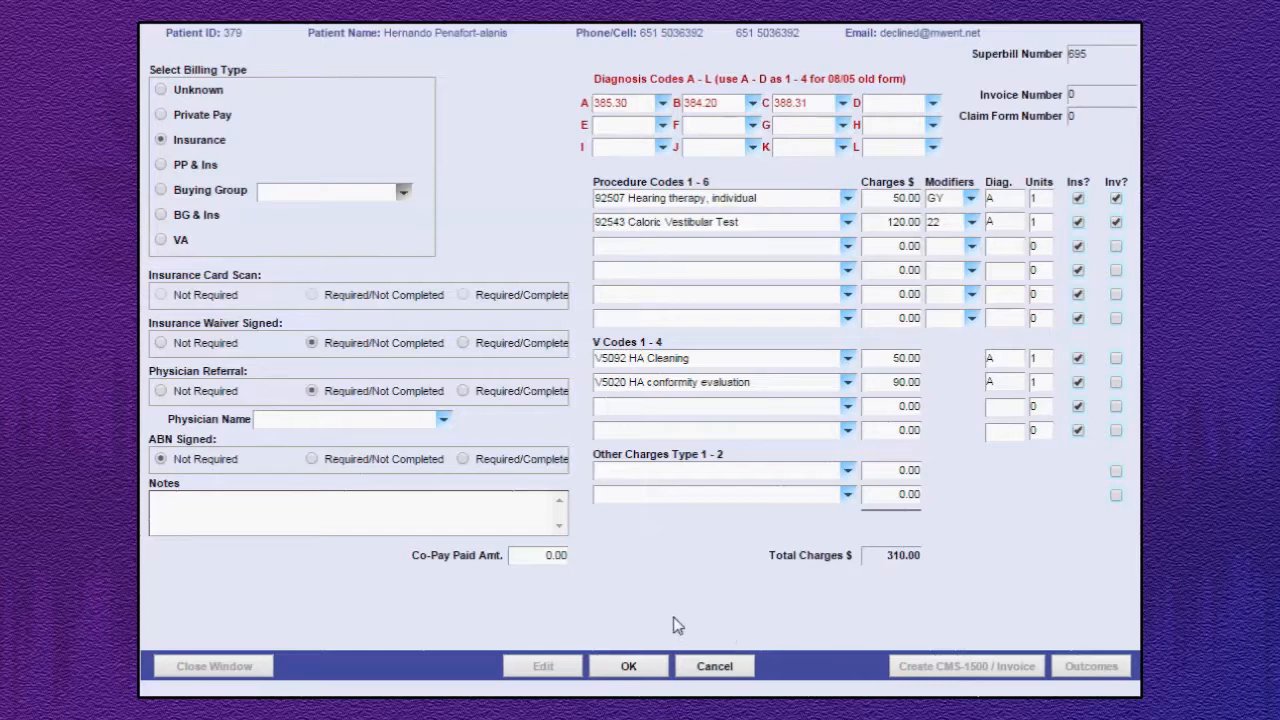
# Step: Save the superbill and try to create both a CMS-1500 claim form and a patient invoice from it
pyautogui.click(628, 668)
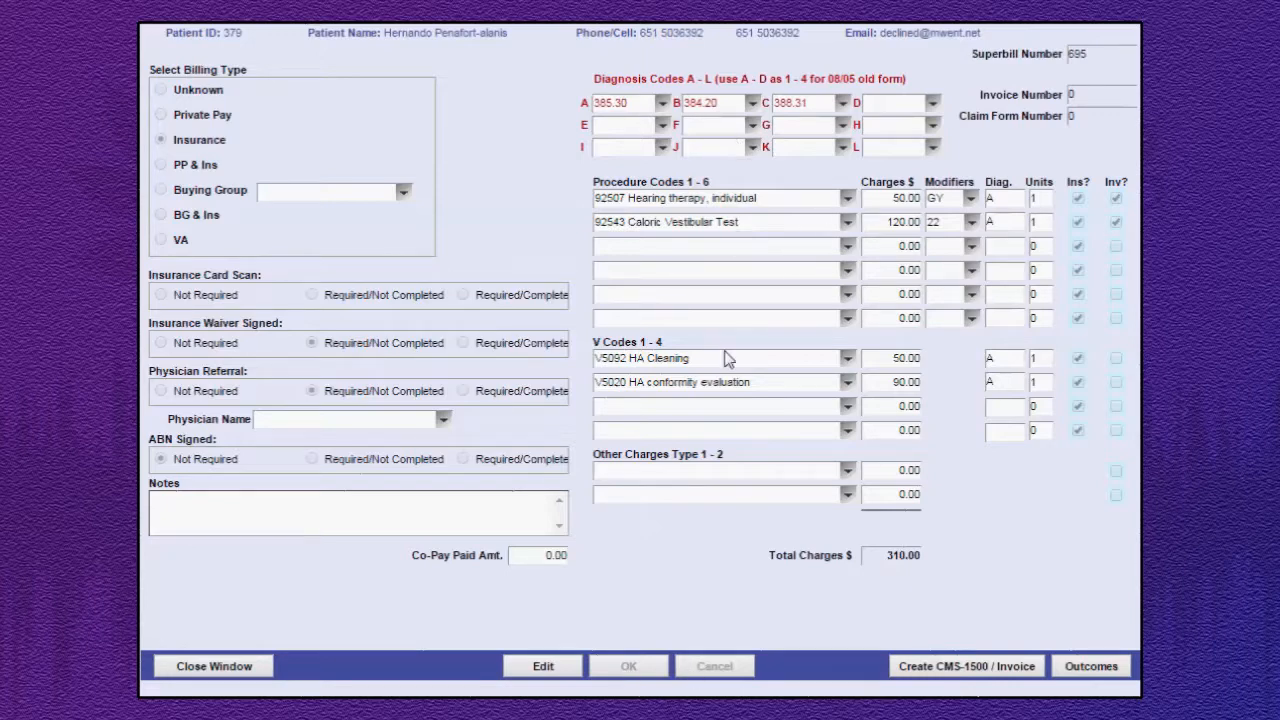
pyautogui.click(1007, 672)
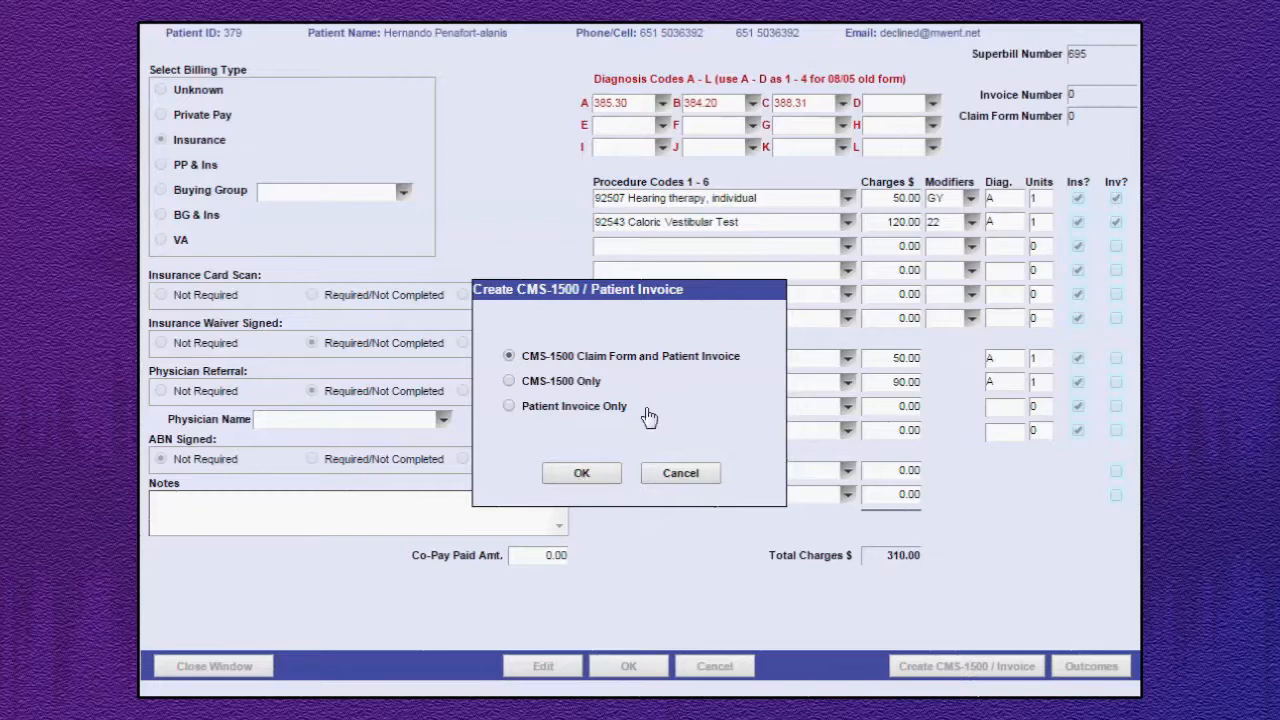
pyautogui.click(582, 474)
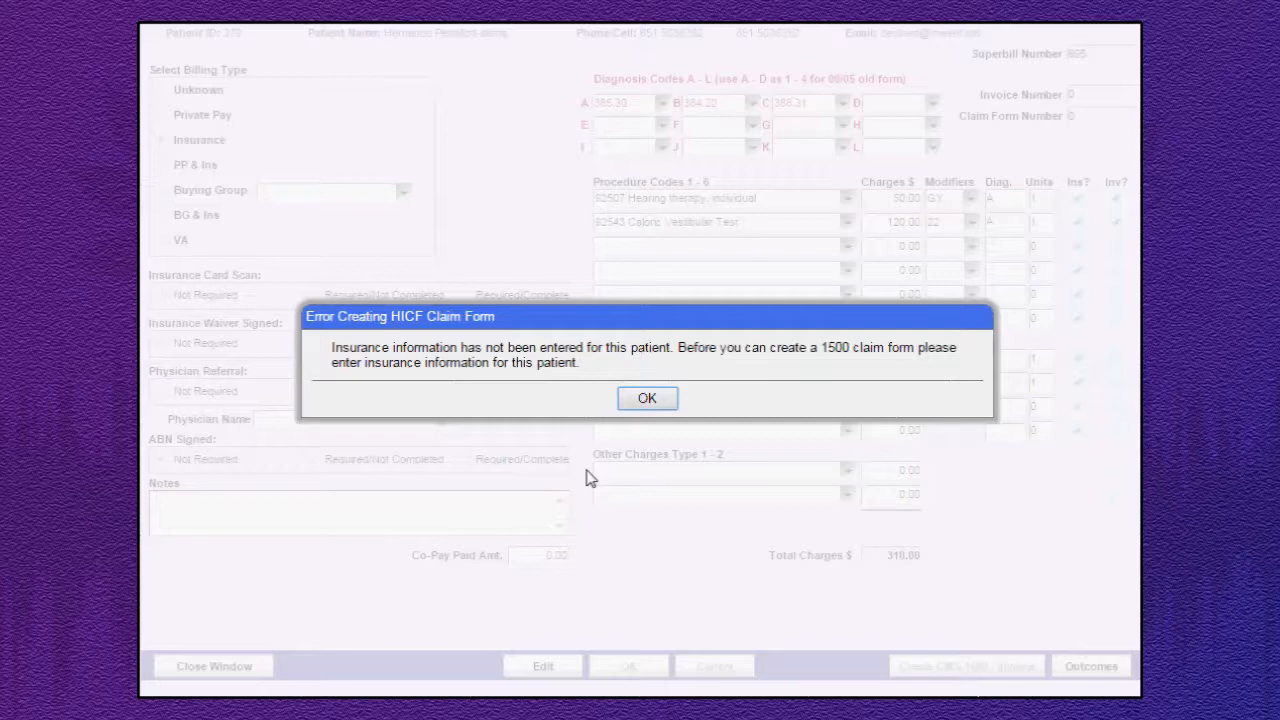
pyautogui.click(650, 402)
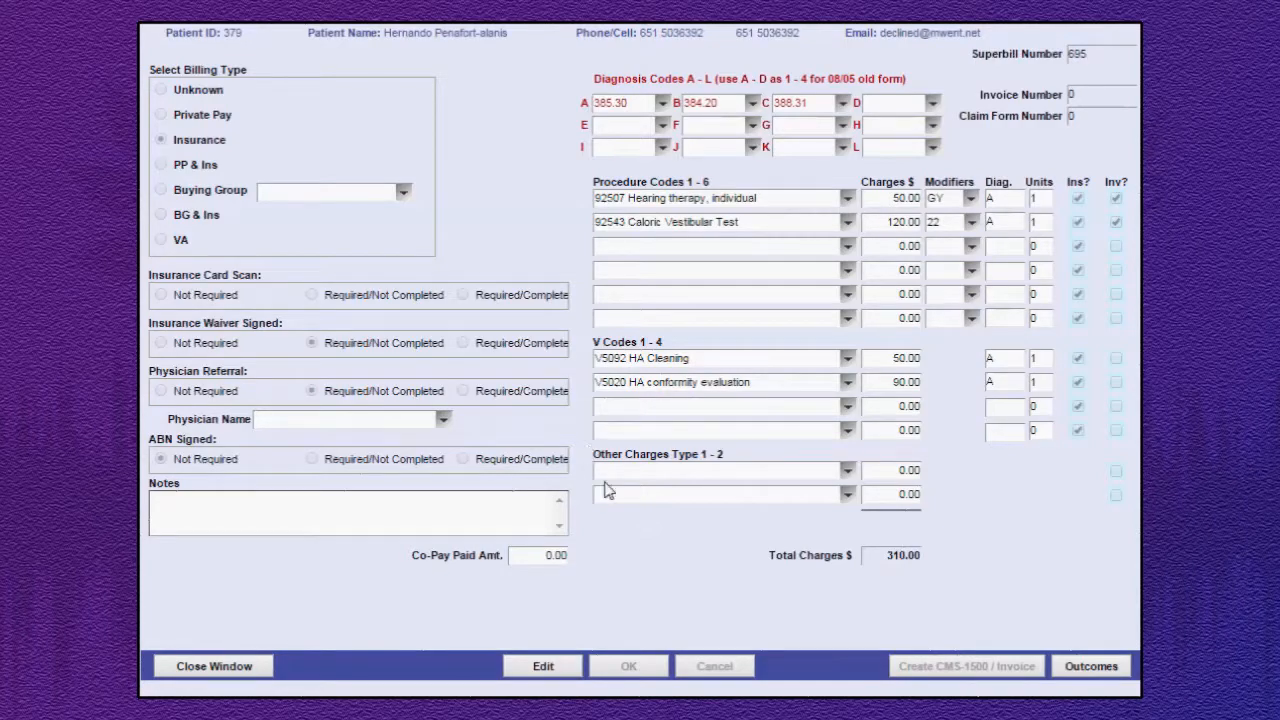
# Step: Leave the superbill and check the patient's primary insurance information
pyautogui.click(252, 675)
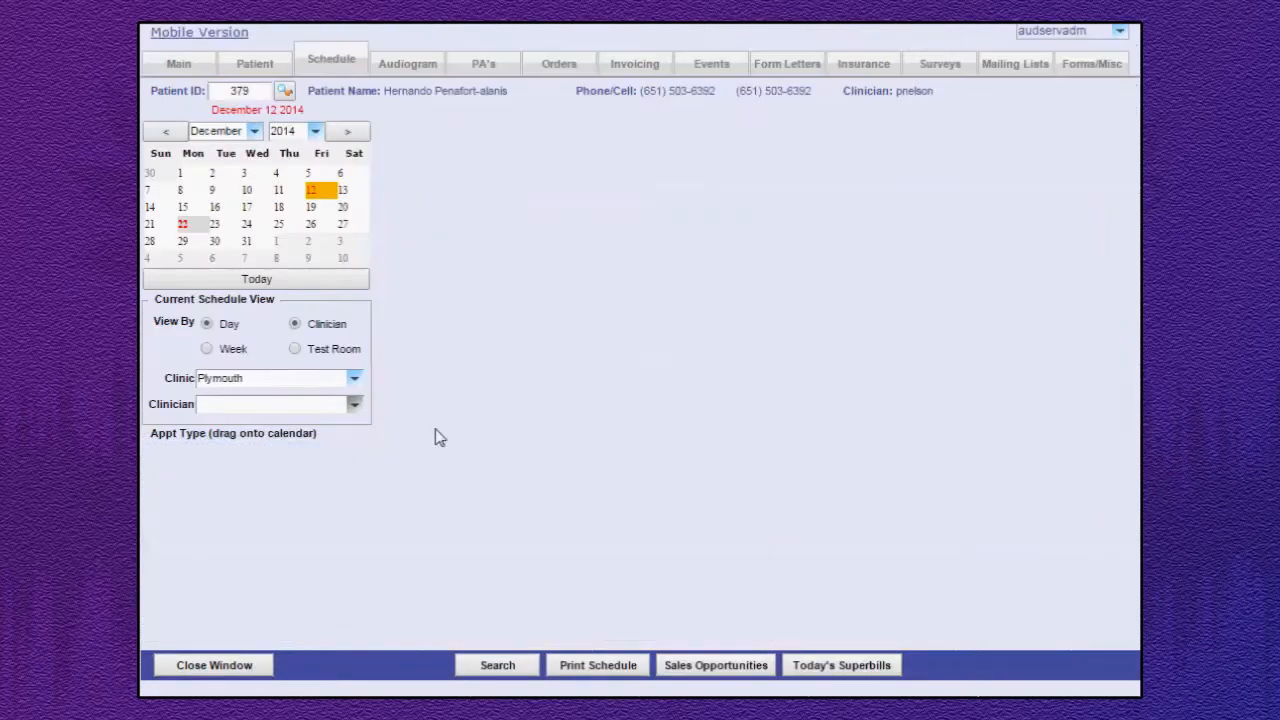
pyautogui.click(850, 64)
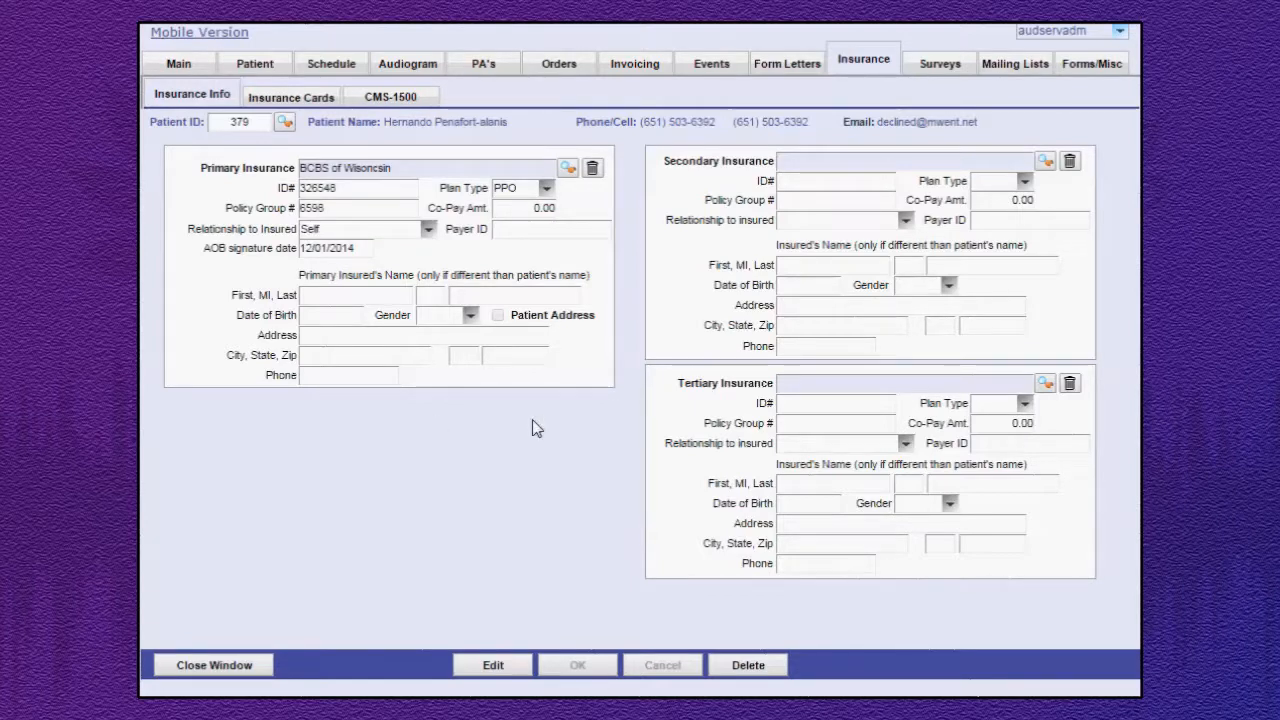
pyautogui.click(247, 675)
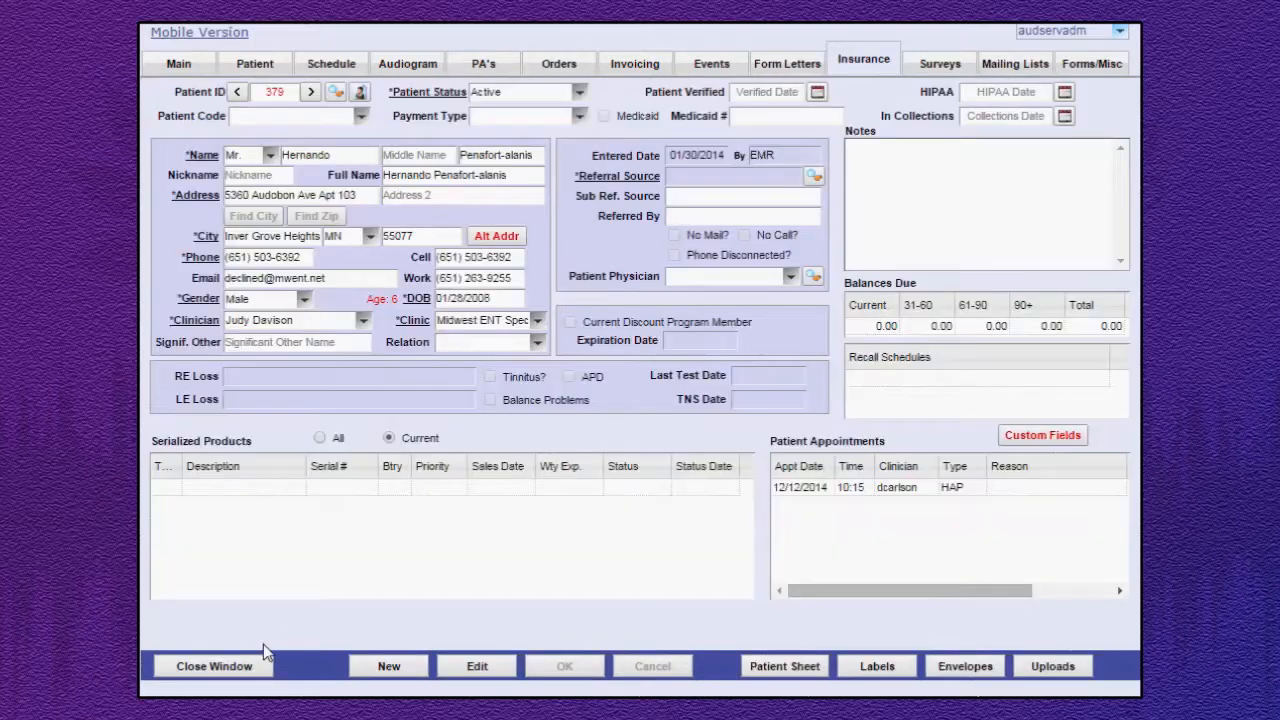
# Step: Reopen the superbill of the patient's 10:15 AM HAP appointment from the December 12 2014 schedule
pyautogui.click(338, 68)
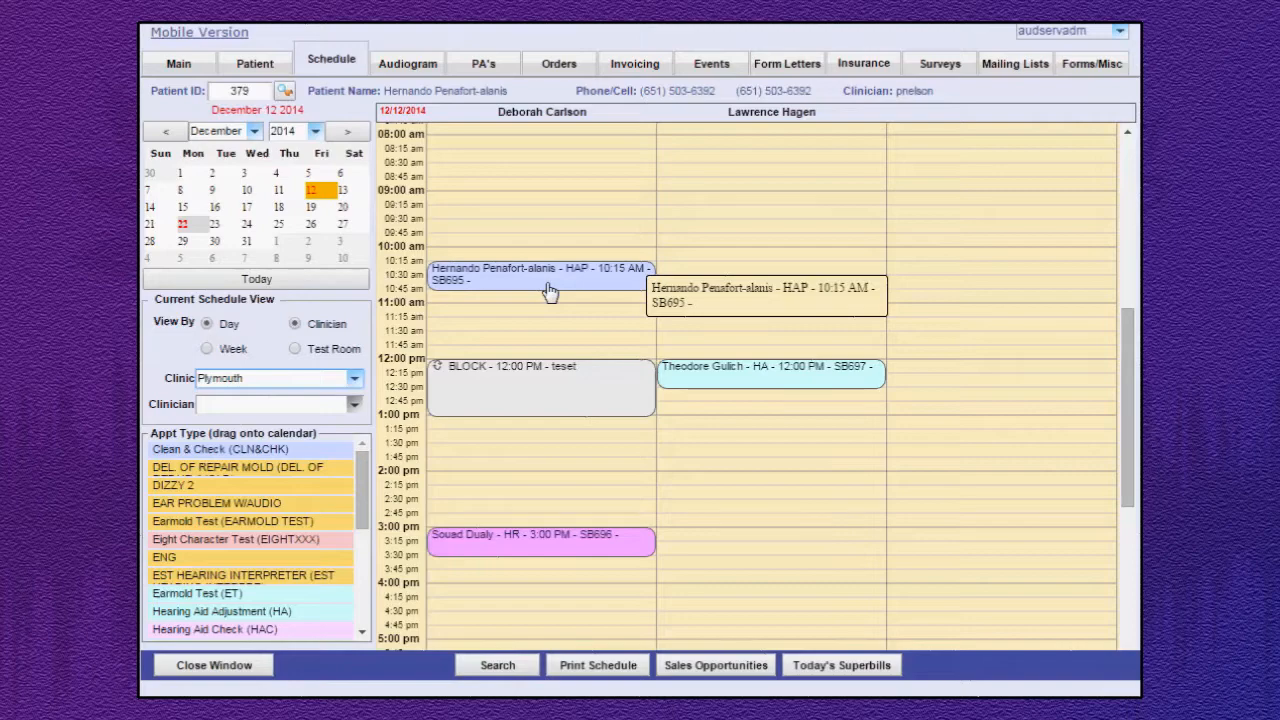
pyautogui.click(548, 290)
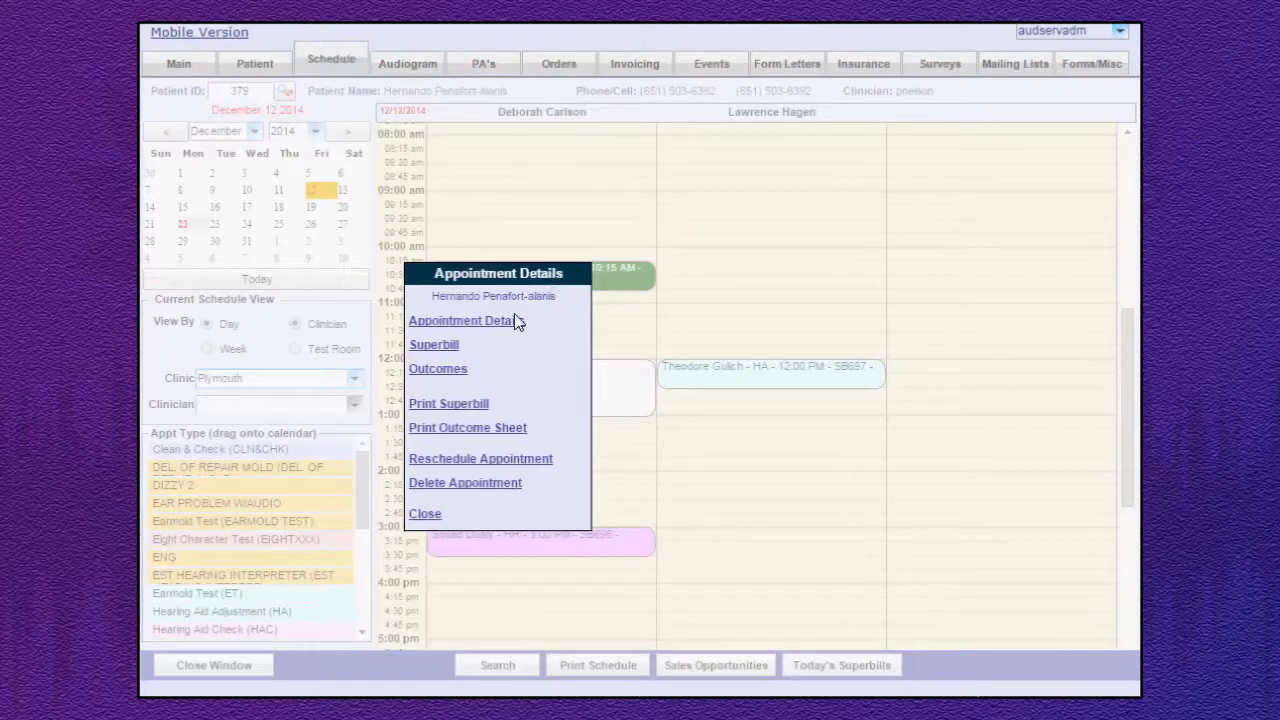
pyautogui.click(444, 348)
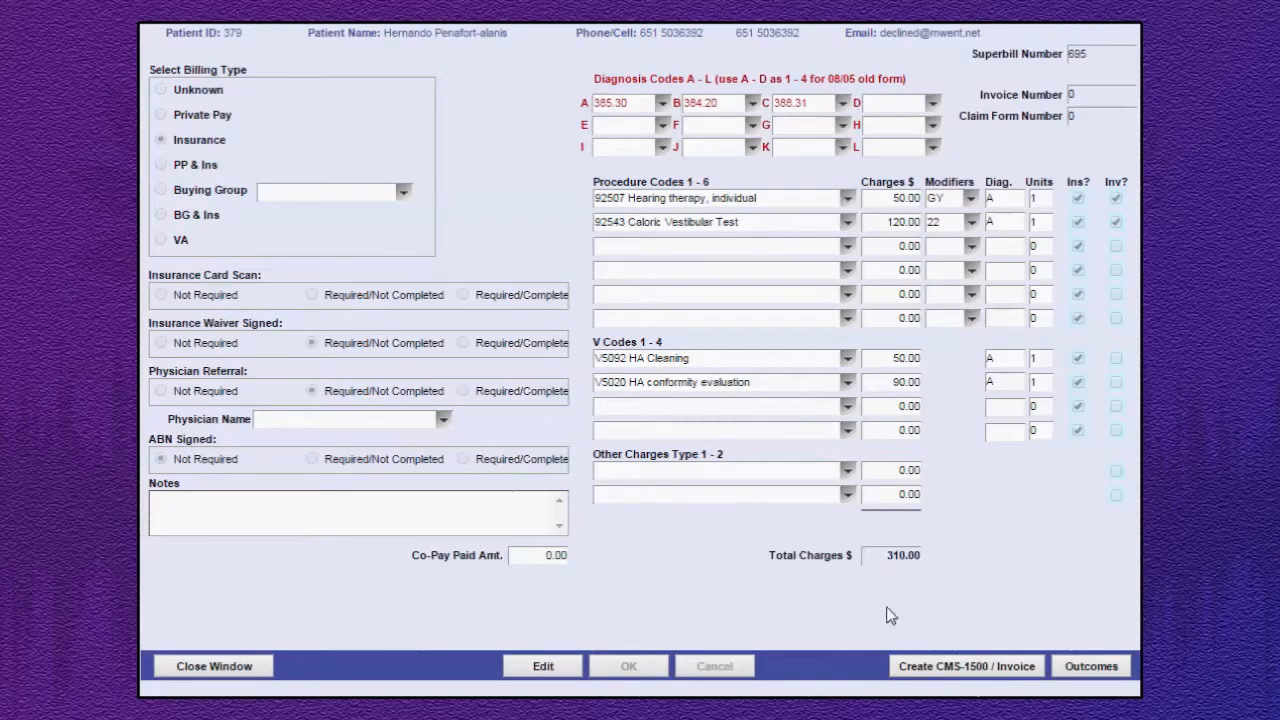
# Step: Create both the CMS-1500 claim form and the patient invoice from the superbill
pyautogui.click(983, 667)
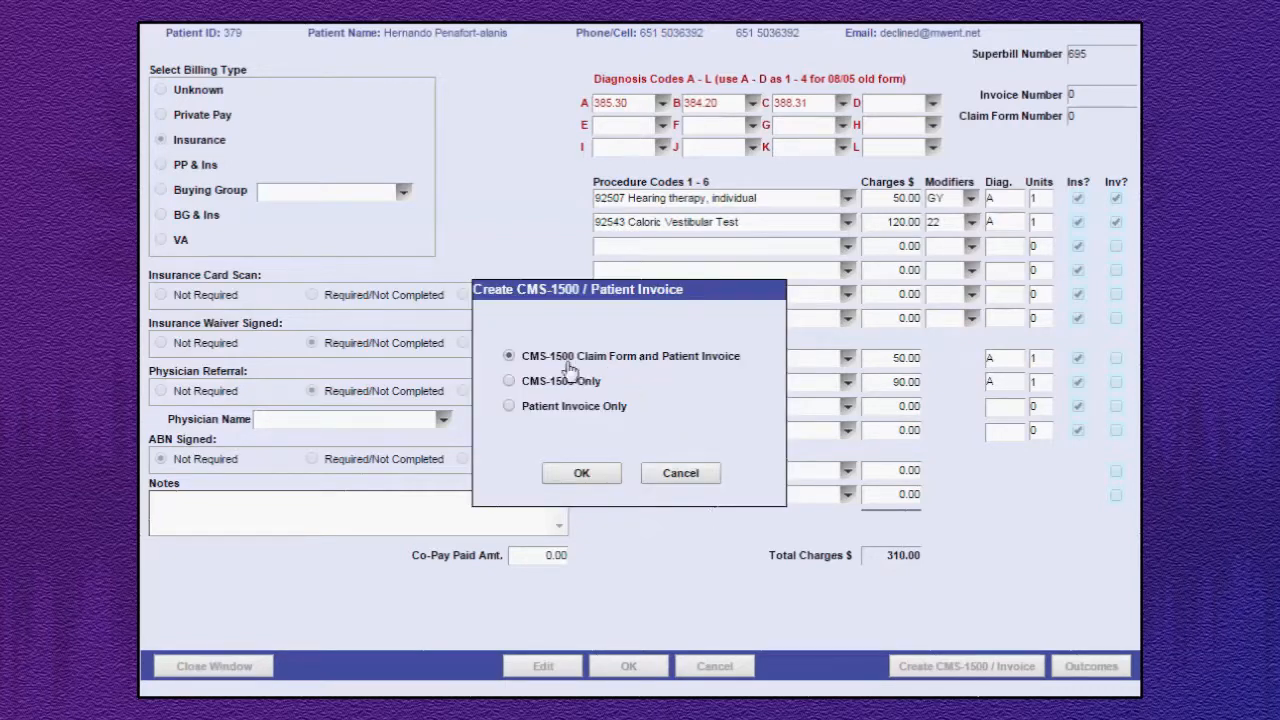
pyautogui.click(589, 476)
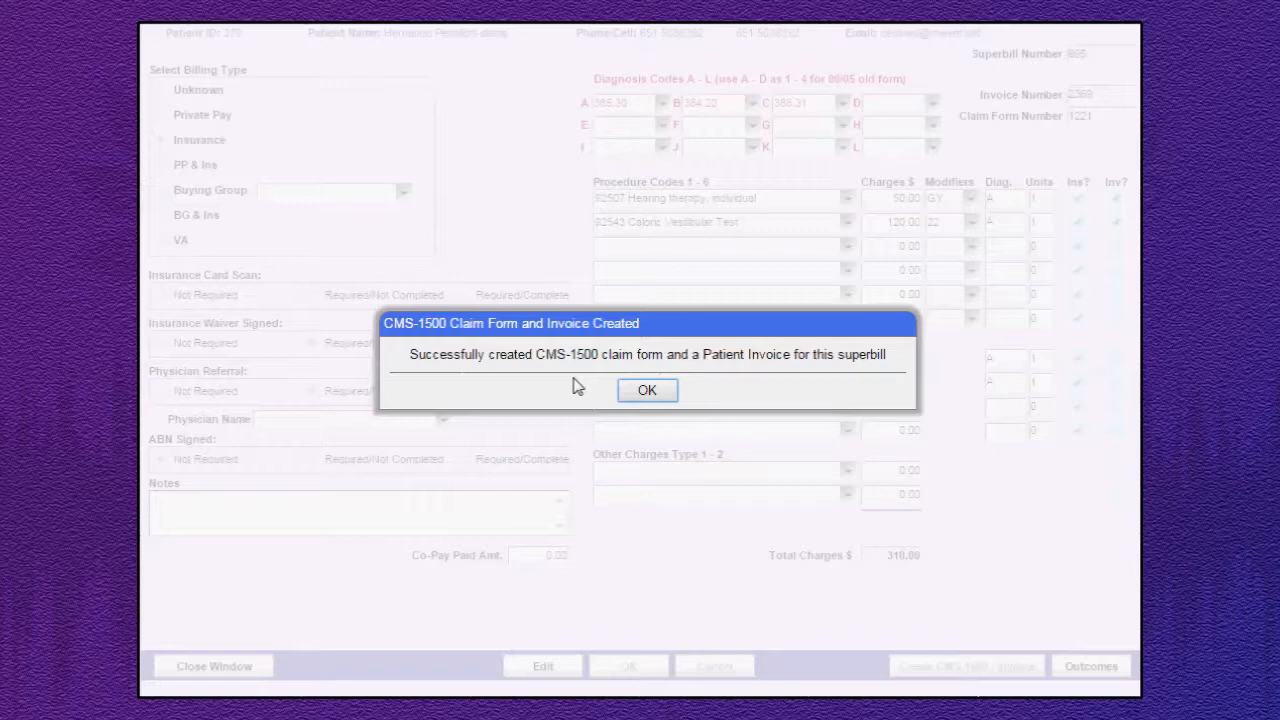
pyautogui.click(650, 391)
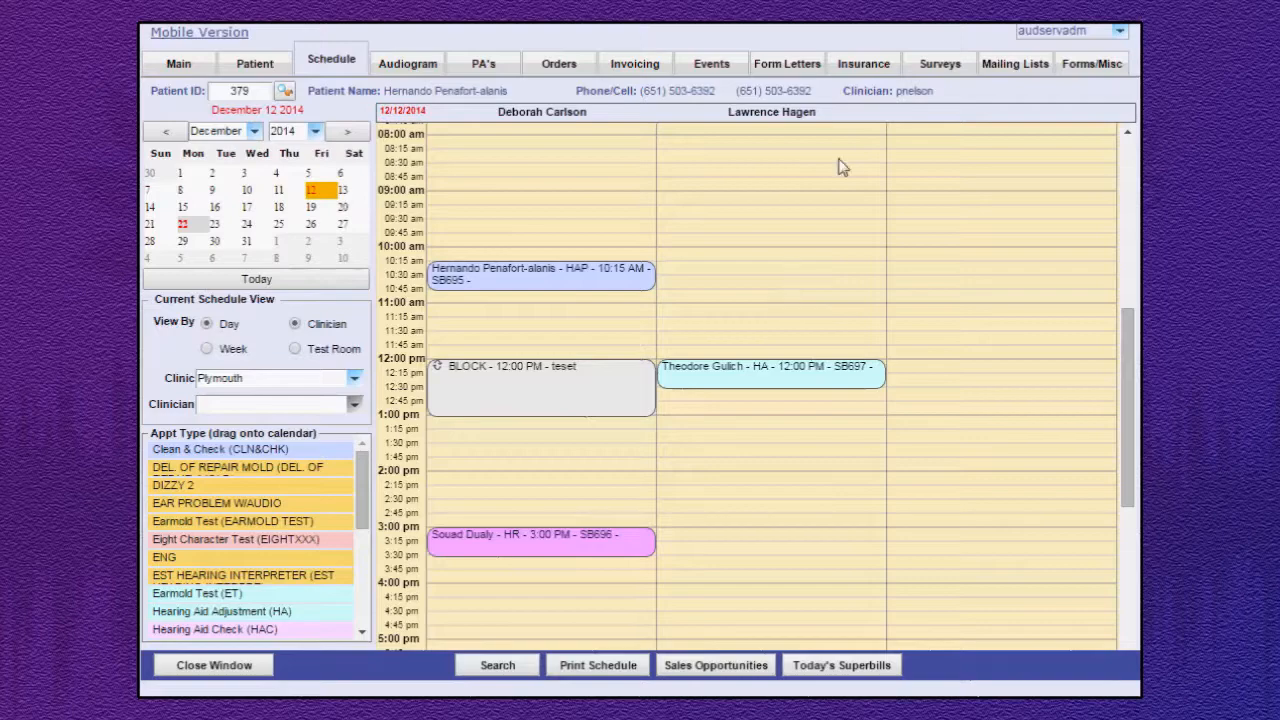
# Step: Open the patient's 12/12/2014 CMS-1500 form in the insurance records and review the health insurance claim form
pyautogui.click(866, 68)
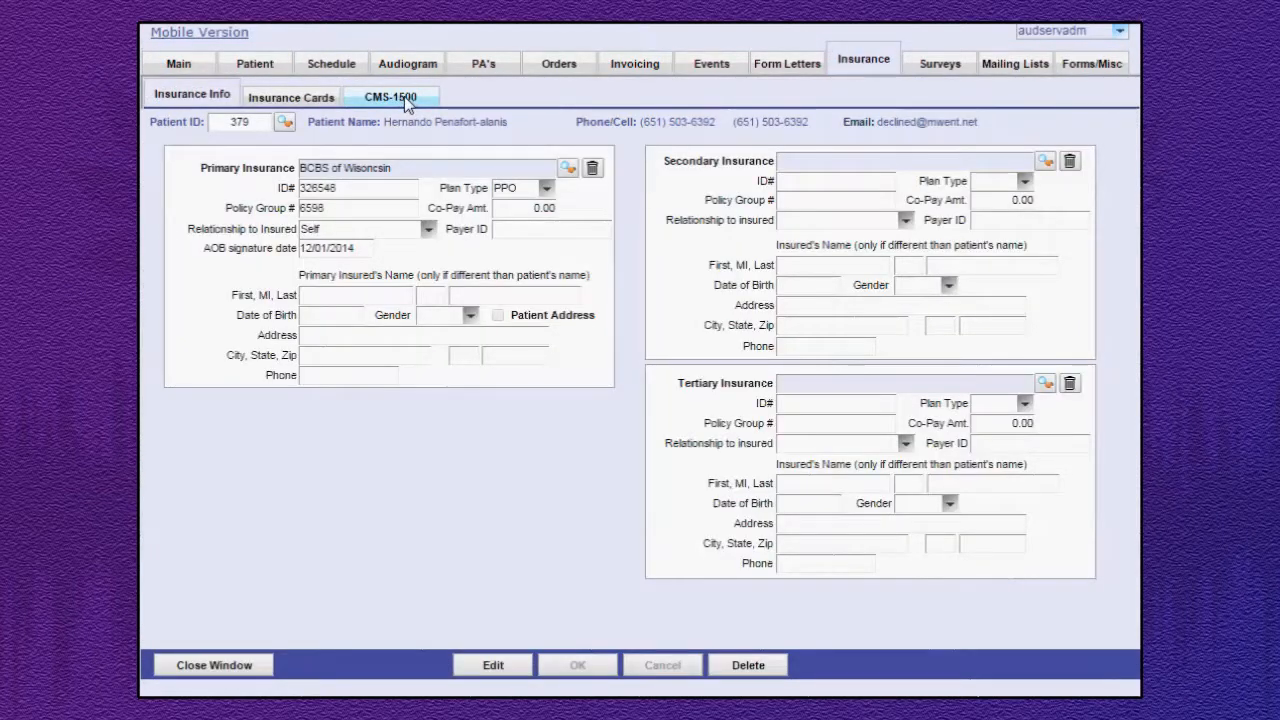
pyautogui.click(404, 96)
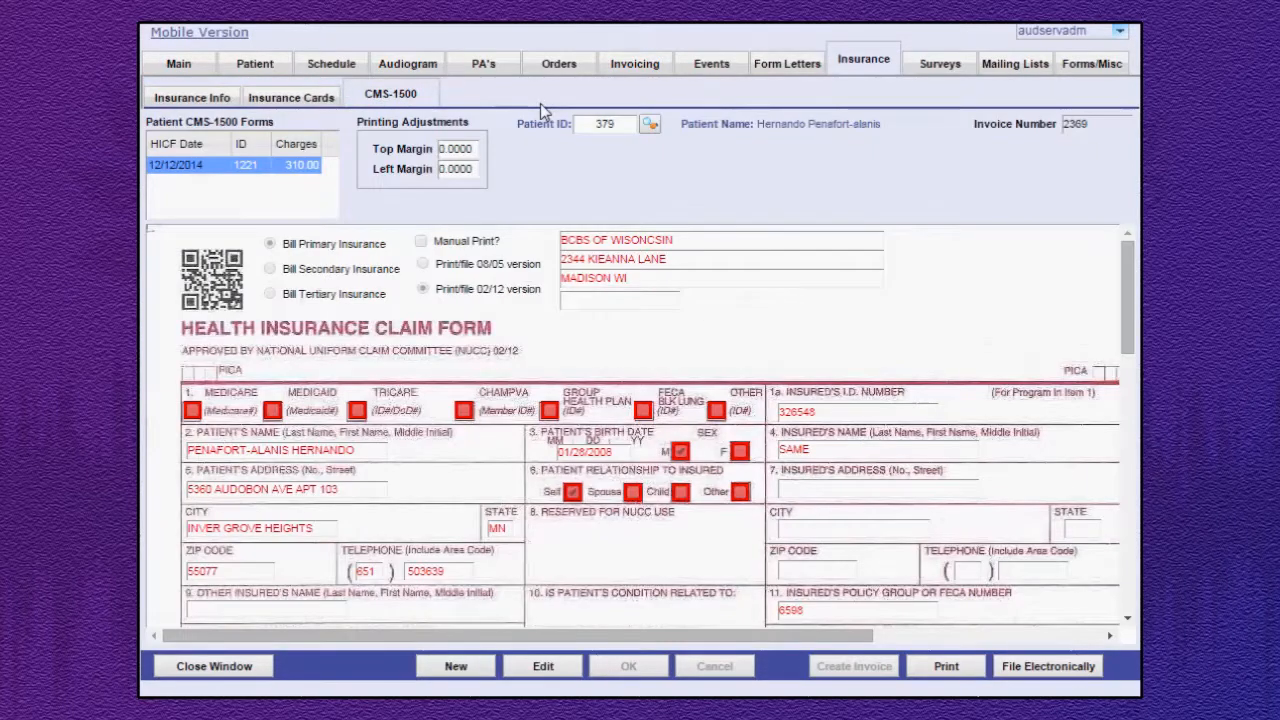
pyautogui.click(221, 168)
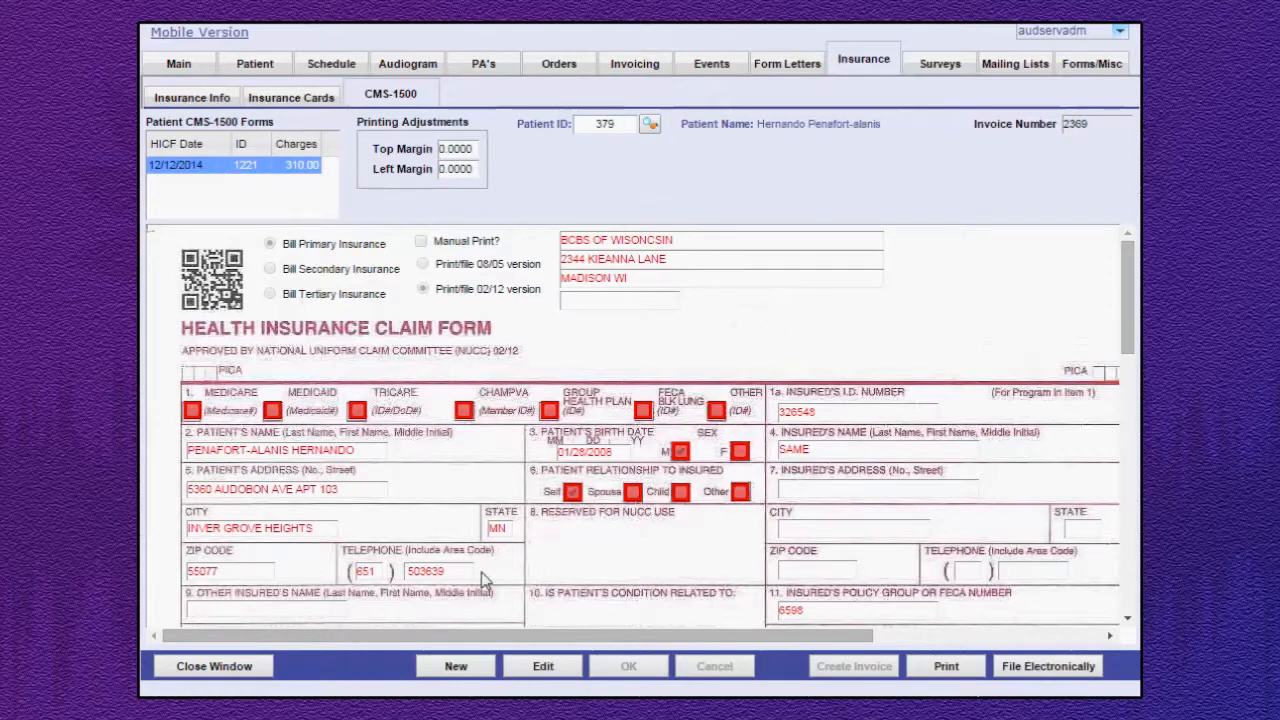
pyautogui.moveTo(1127, 273)
pyautogui.mouseDown()
pyautogui.moveTo(1120, 318)
pyautogui.moveTo(1116, 280)
pyautogui.mouseUp()
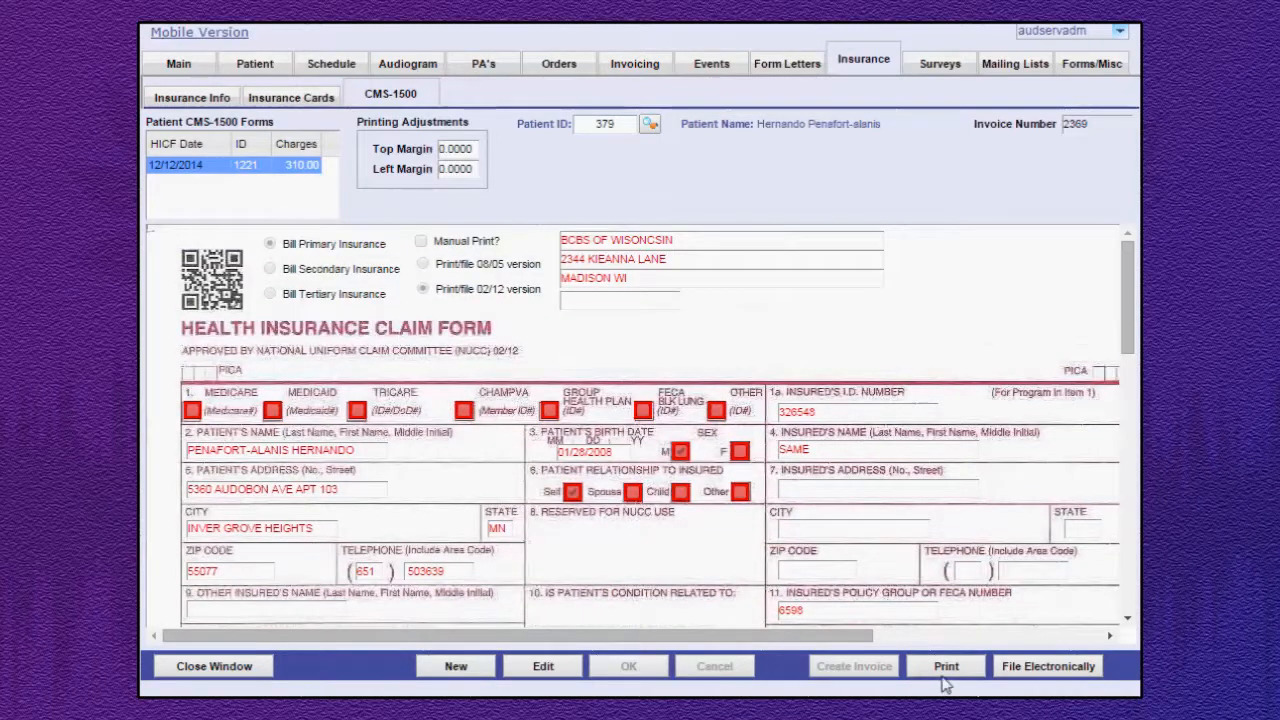